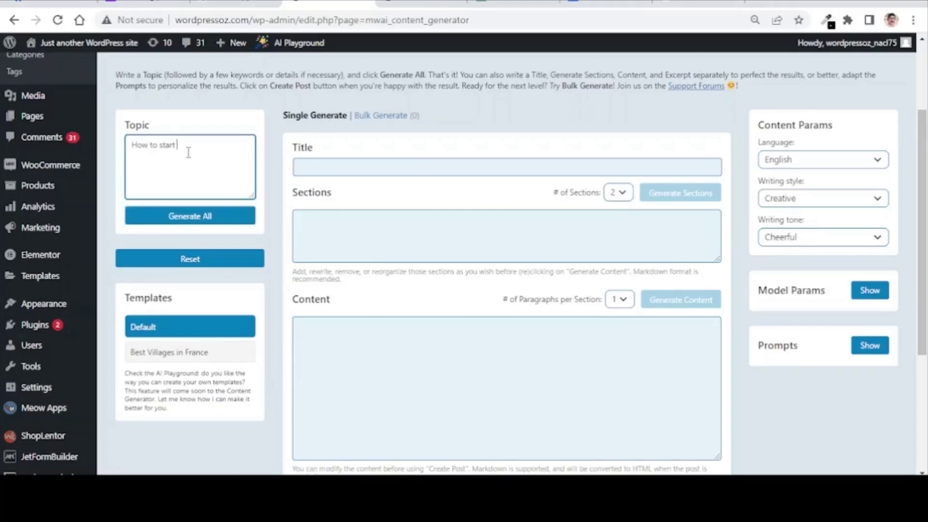
# Step: Generate an article on 'How to start affiliate narketing in 2023' with 4 sections of 2 paragraphs
pyautogui.write('affiliate narketing in 2023')
pyautogui.click(620, 193)
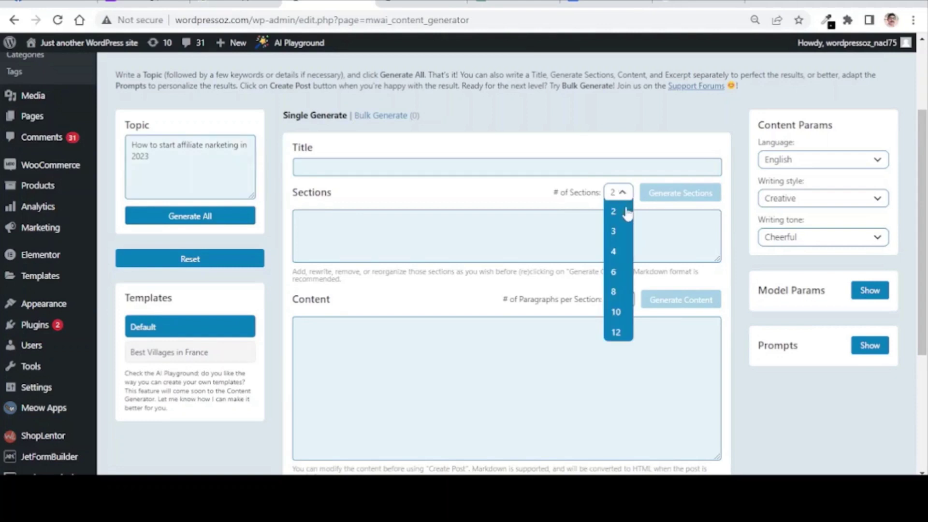
pyautogui.click(622, 252)
pyautogui.click(621, 300)
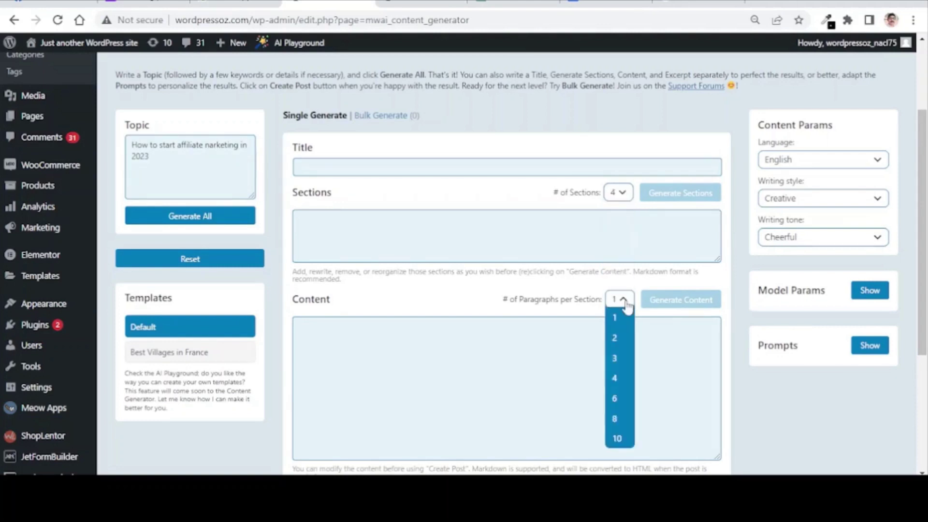
pyautogui.click(615, 338)
pyautogui.click(180, 216)
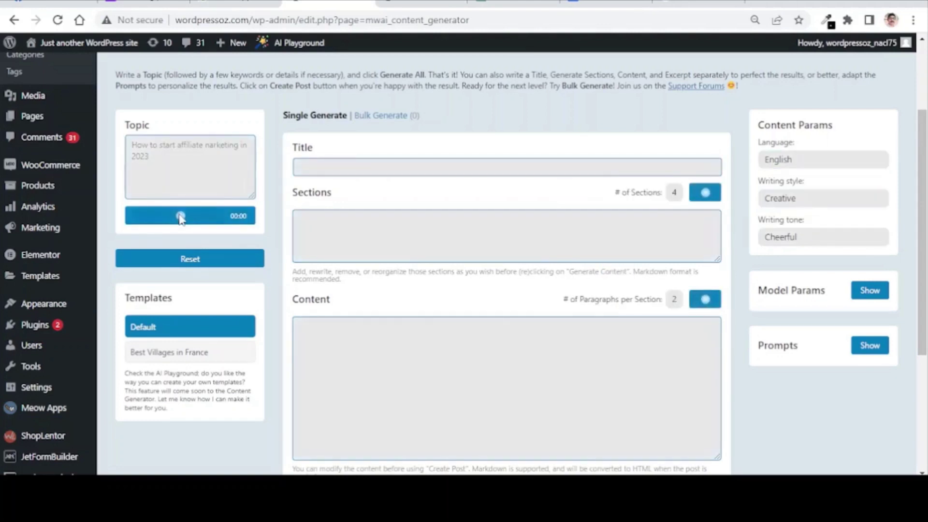
# Step: Create a post from the generated article and open it in the editor
pyautogui.scroll(-3, 539, 348)
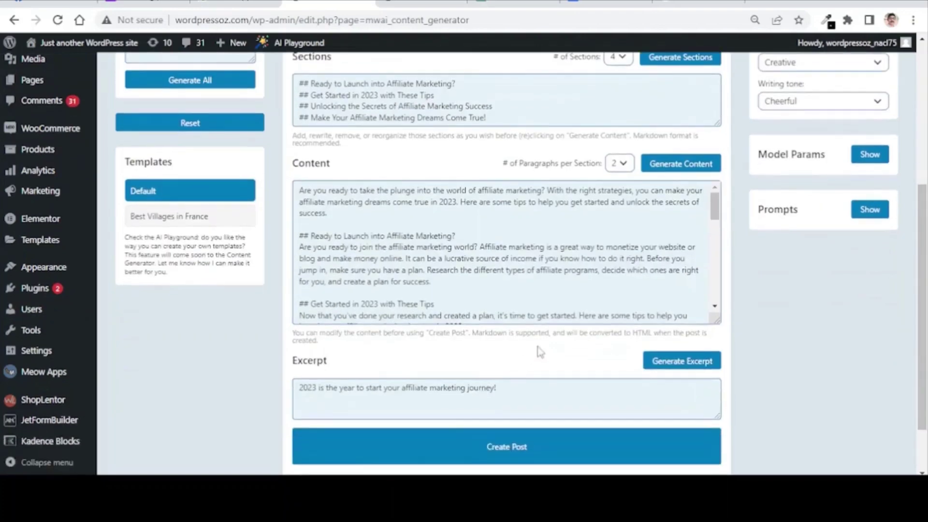
pyautogui.scroll(-10, 539, 271)
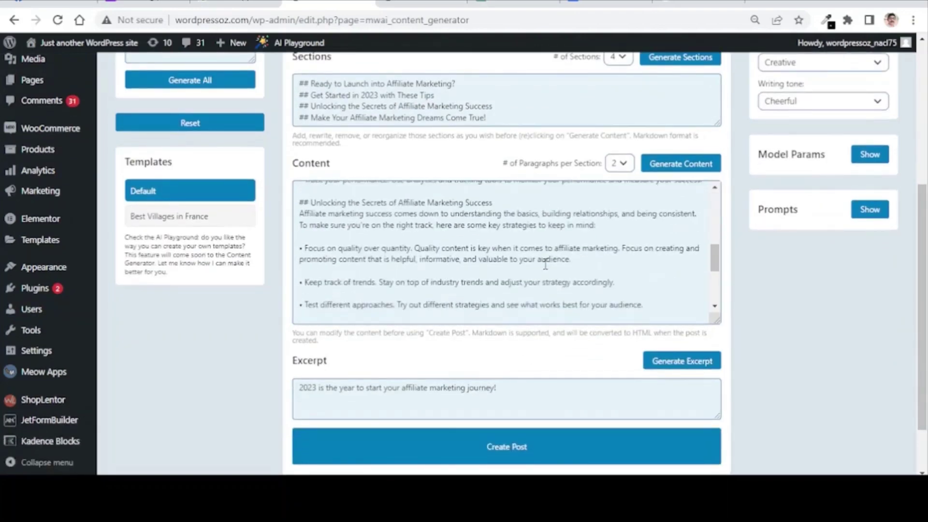
pyautogui.scroll(-5, 545, 264)
pyautogui.click(512, 380)
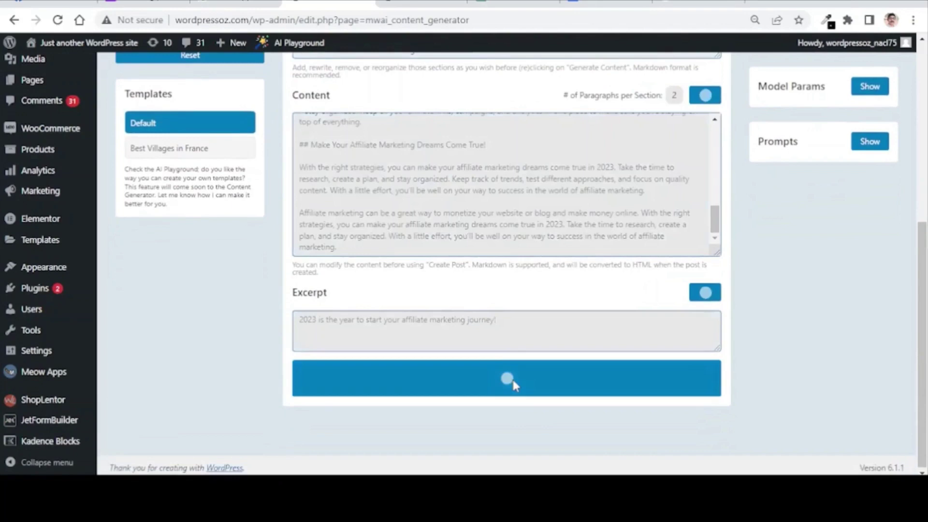
pyautogui.click(570, 283)
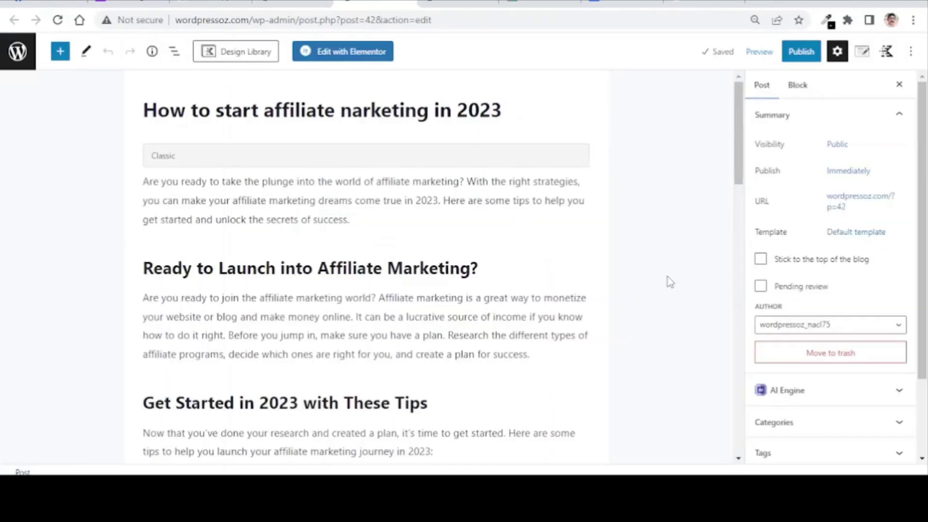
pyautogui.scroll(-5, 670, 282)
pyautogui.scroll(-10, 667, 277)
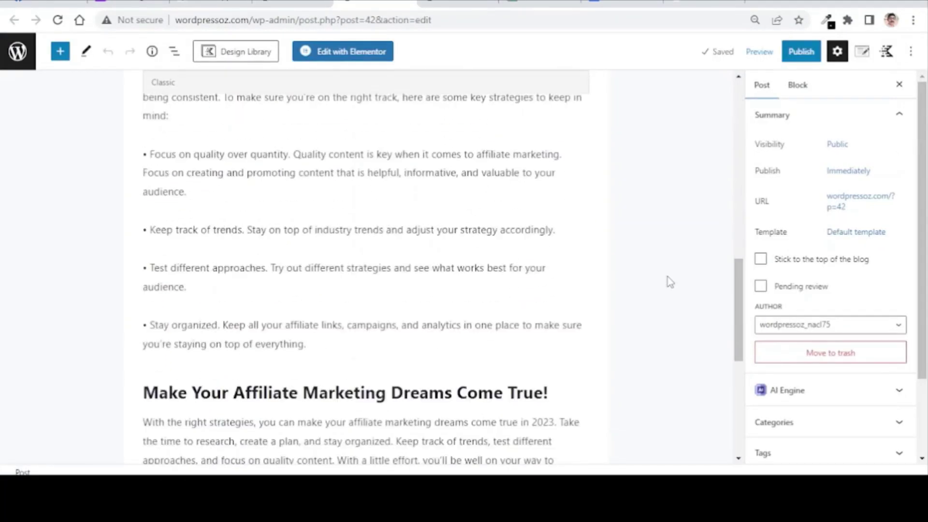
# Step: Ask the WordPress Assistant how to increase the max upload file size, then request a plugin suggestion
pyautogui.write('How to increas')
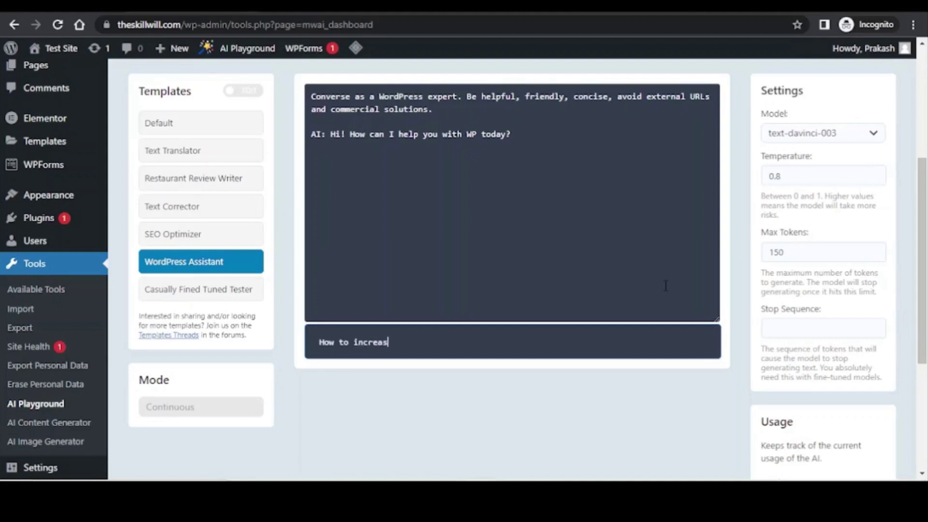
pyautogui.write('e the max upload file size in wordp')
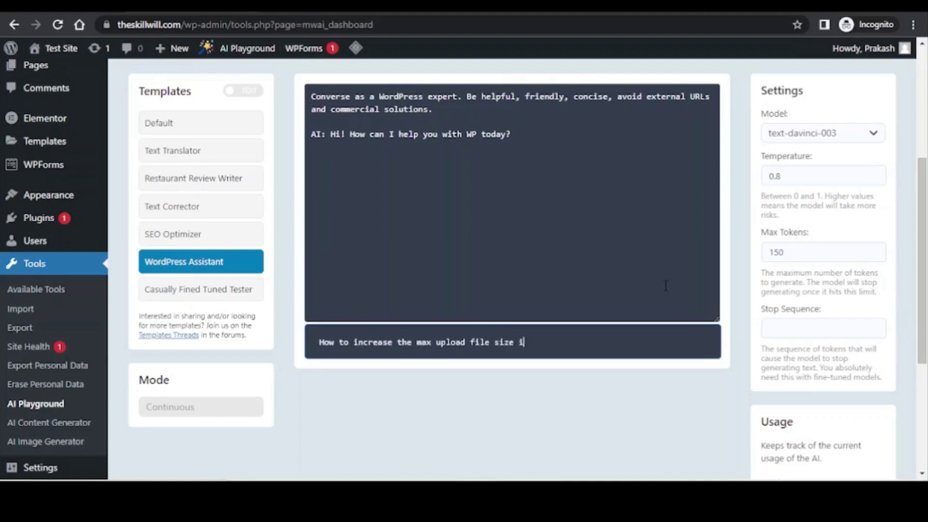
pyautogui.press('BackSpace')
pyautogui.press('BackSpace')
pyautogui.press('BackSpace')
pyautogui.press('BackSpace')
pyautogui.press('BackSpace')
pyautogui.press('BackSpace')
pyautogui.press('BackSpace')
pyautogui.press('BackSpace')
pyautogui.press('BackSpace')
pyautogui.press('BackSpace')
pyautogui.write('e in wordpress?')
pyautogui.press('Return')
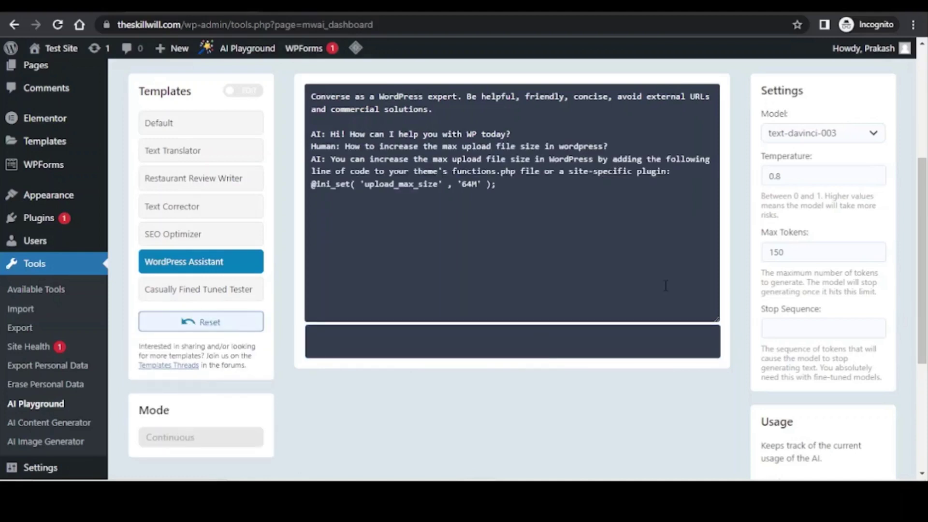
pyautogui.write('can ')
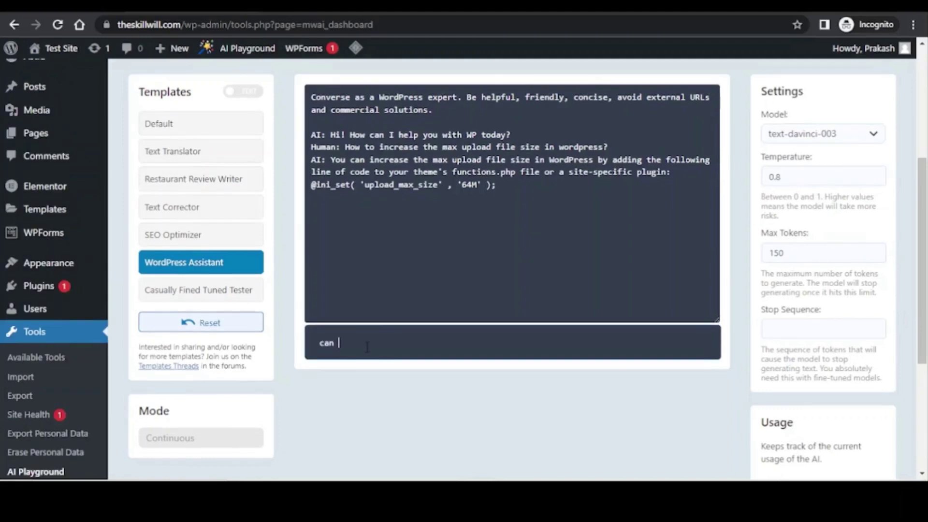
pyautogui.write('you suggest me any plugin to do this?')
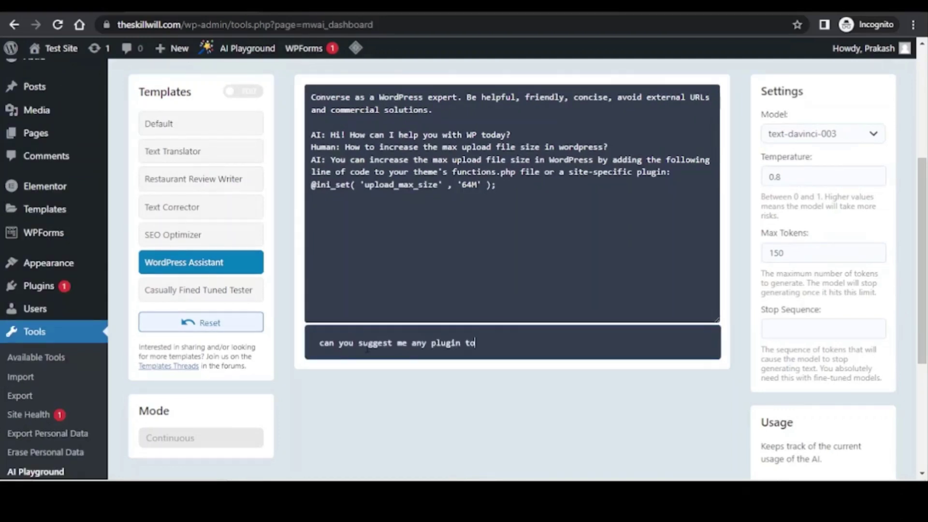
pyautogui.press('Return')
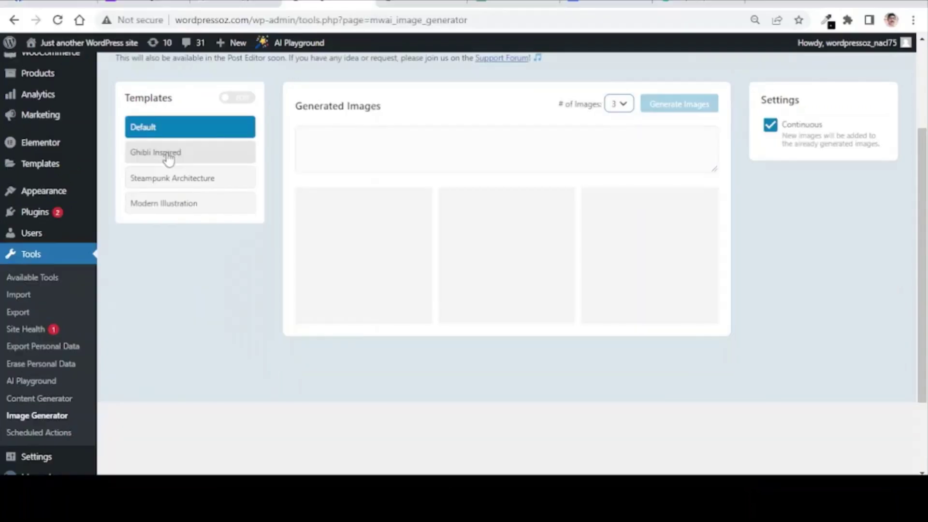
# Step: Generate three cat images from the Modern Illustration template
pyautogui.click(239, 98)
pyautogui.click(183, 206)
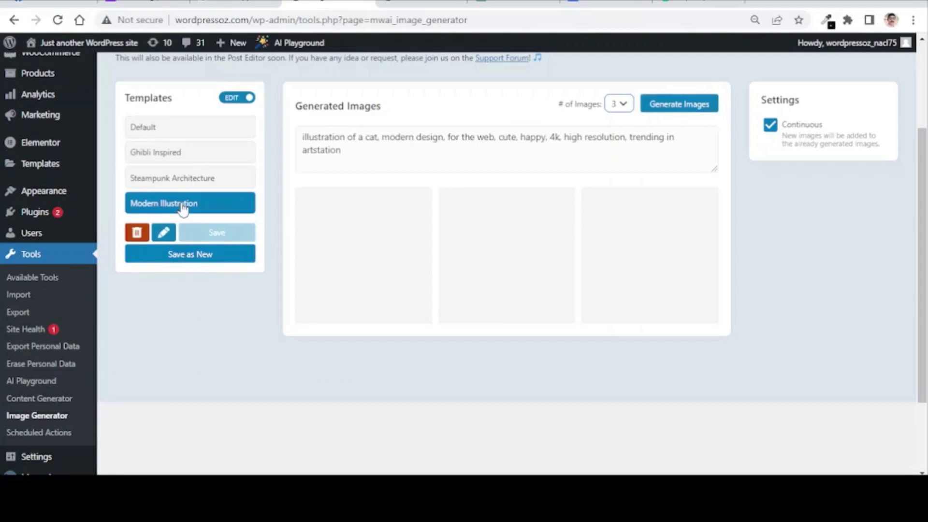
pyautogui.click(682, 105)
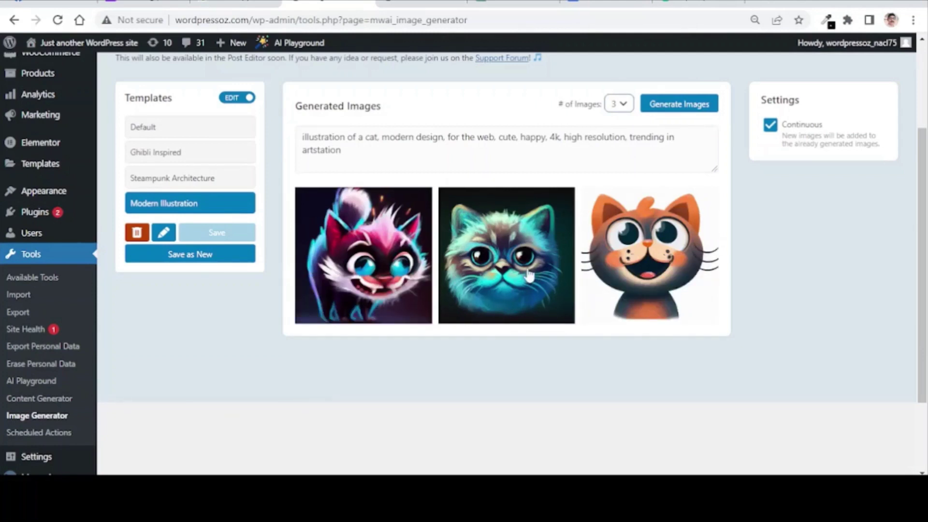
# Step: Add the teal cat image to the Media Library and view it there
pyautogui.click(529, 275)
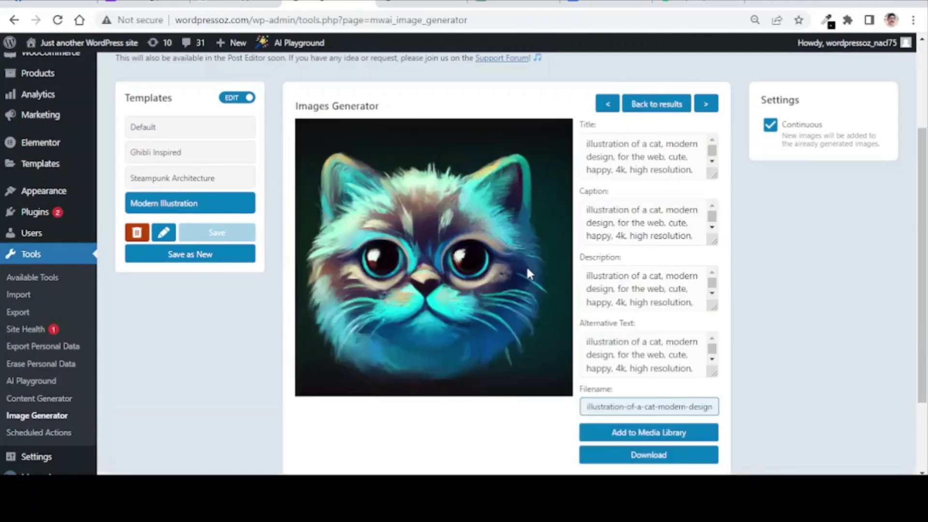
pyautogui.click(666, 432)
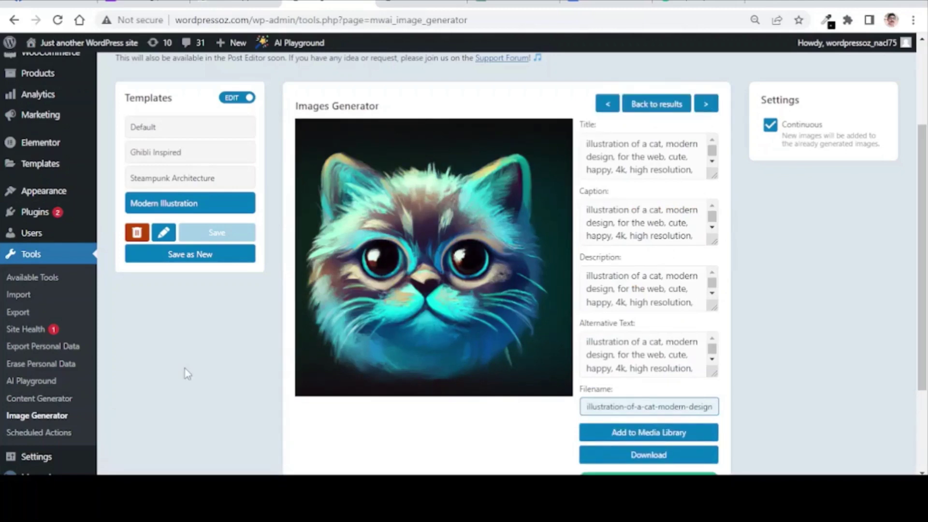
pyautogui.scroll(3, 137, 211)
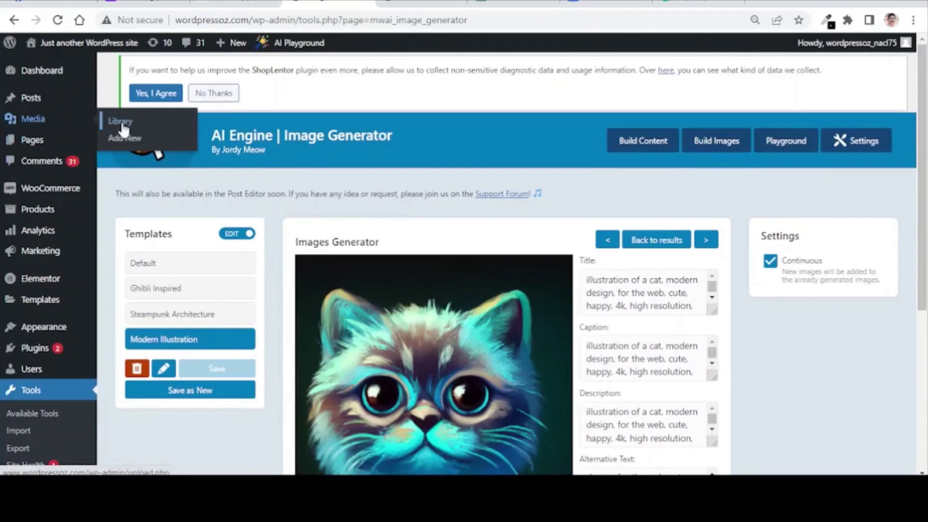
pyautogui.click(121, 123)
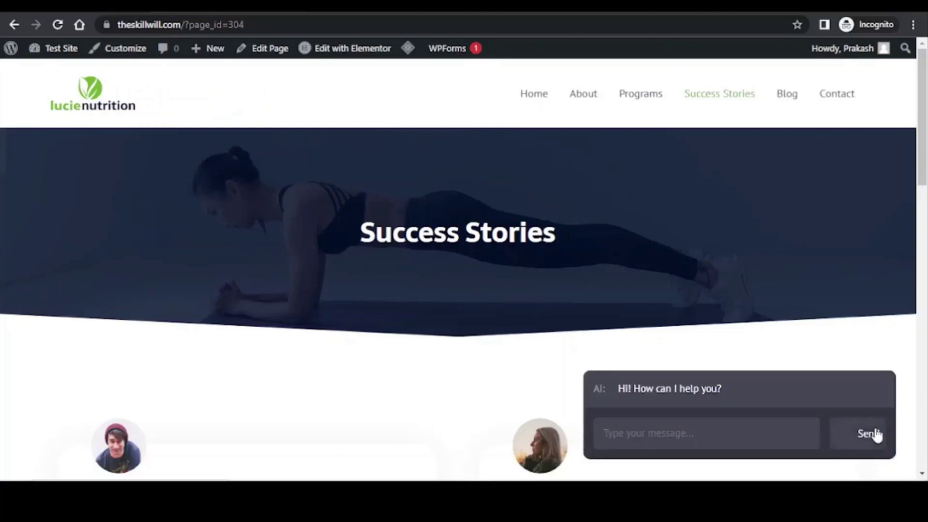
# Step: Ask the site chatbot 'how is the weather in Mumbai'
pyautogui.write('how is the we')
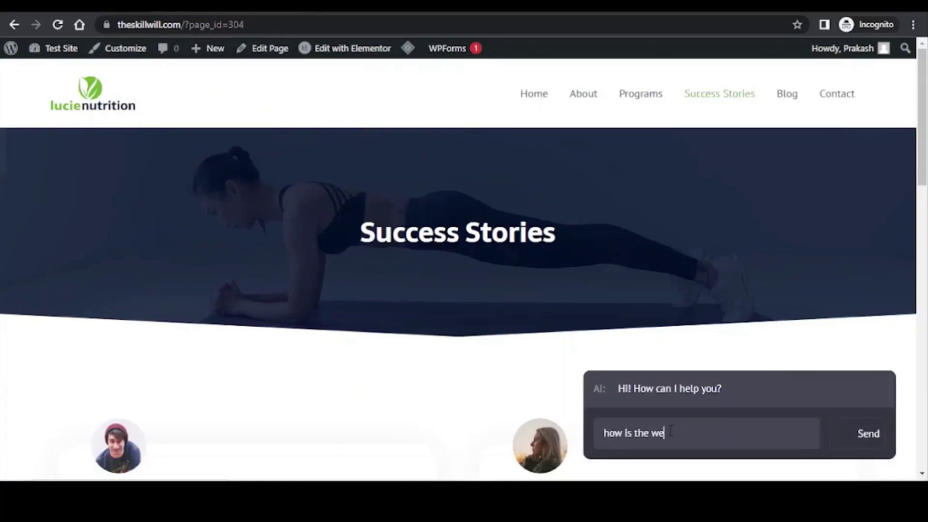
pyautogui.write('ather in Mumbai')
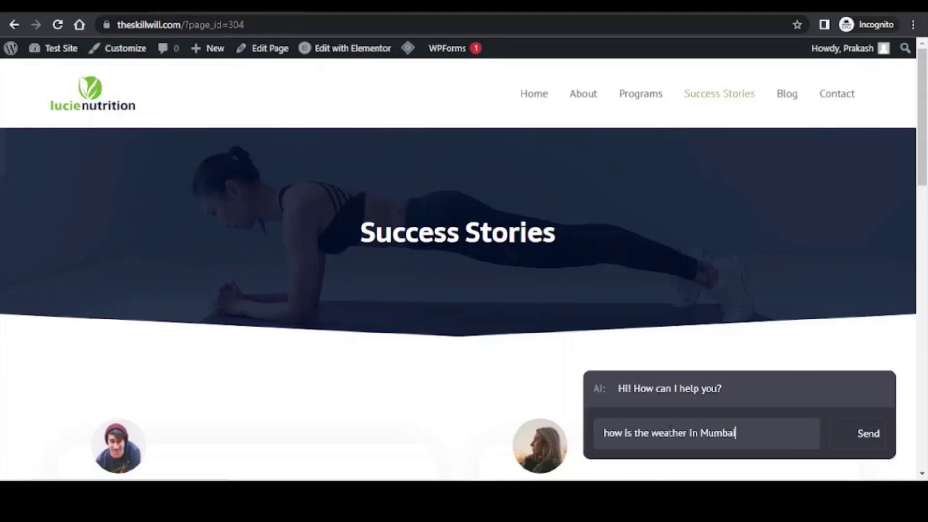
pyautogui.press('Return')
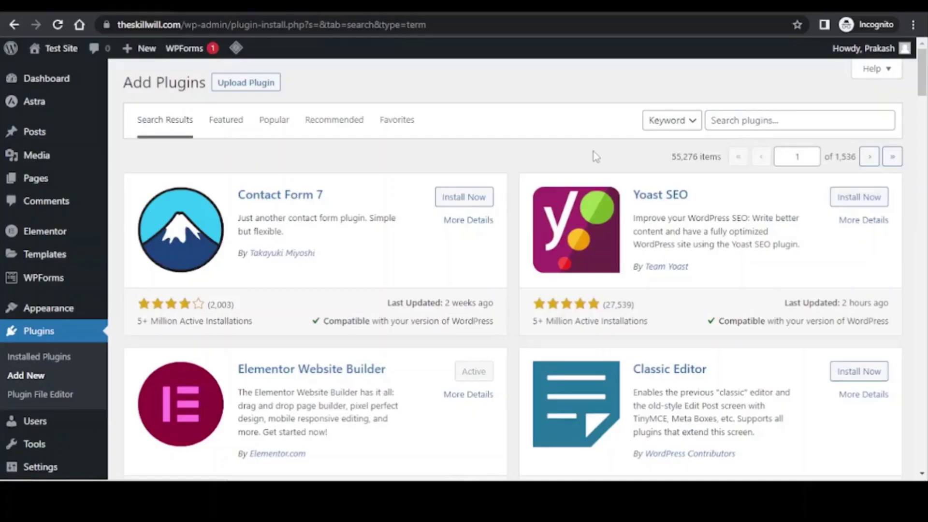
# Step: Search plugins for 'AI Chat GPT' and scroll back up to the AI Engine result
pyautogui.click(716, 120)
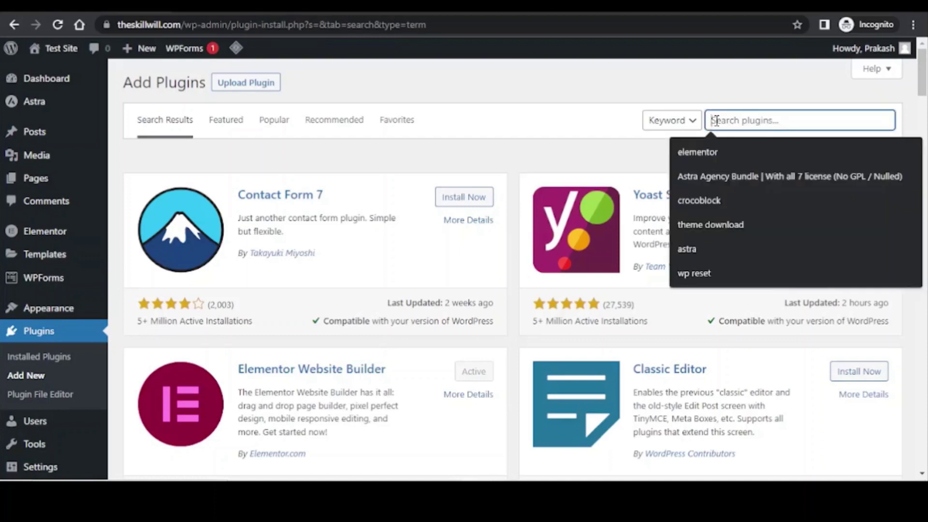
pyautogui.write('AI Cha')
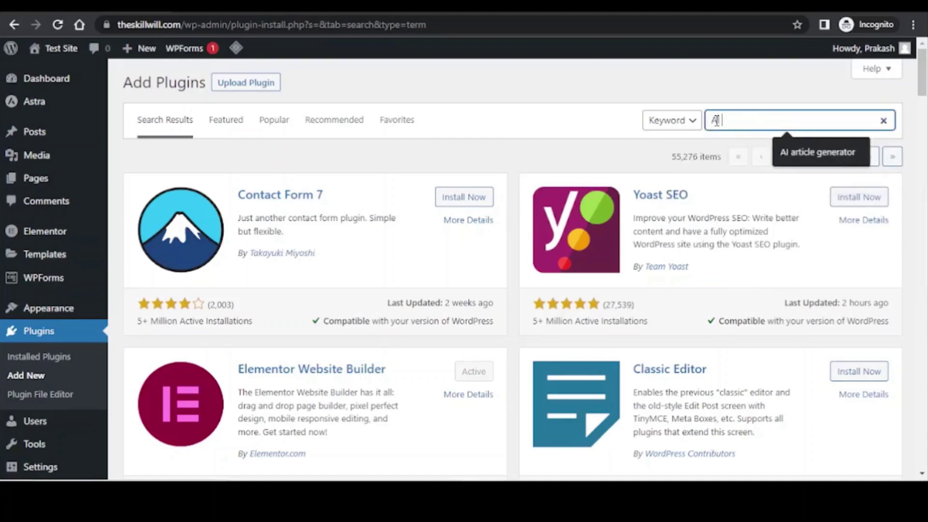
pyautogui.write('t GPT')
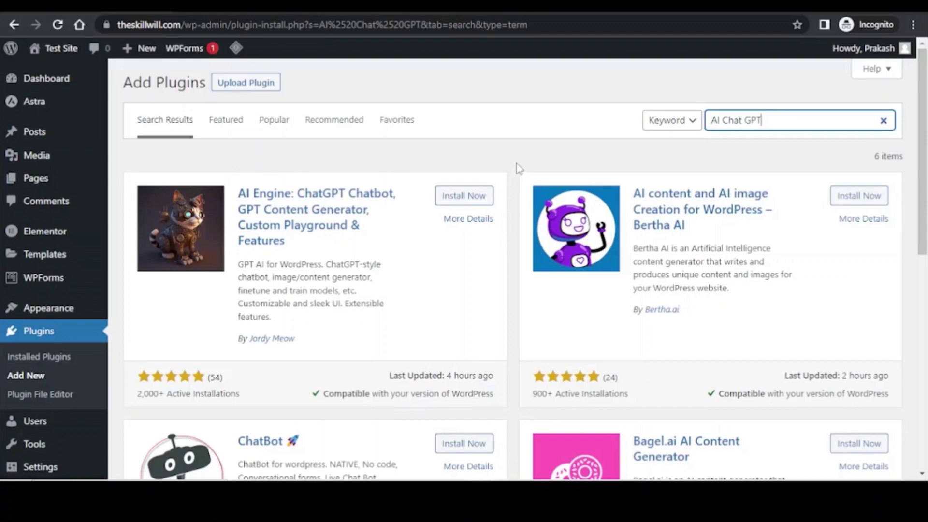
pyautogui.scroll(-10, 518, 166)
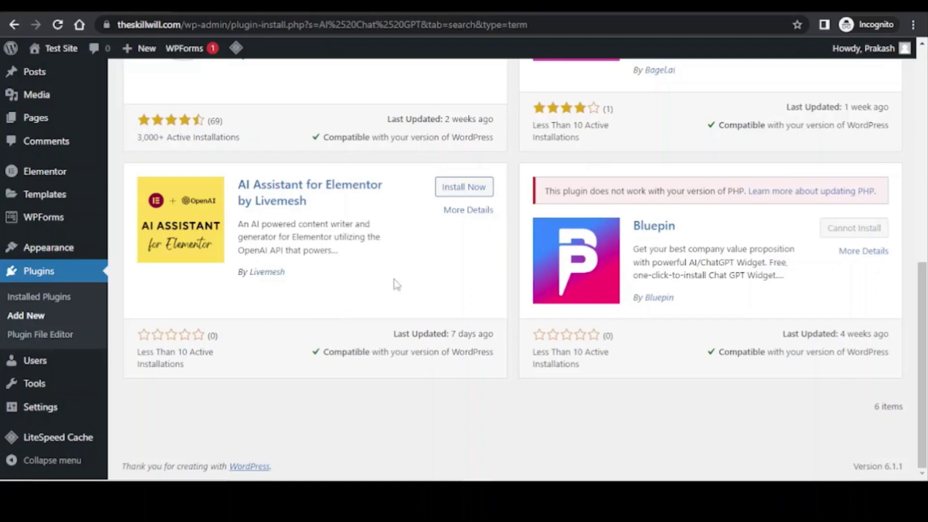
pyautogui.scroll(4, 464, 293)
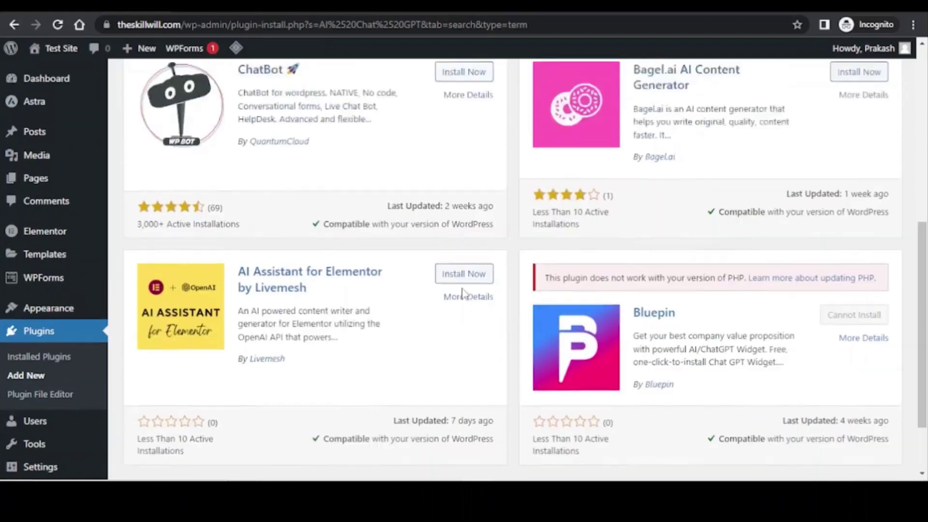
pyautogui.scroll(4, 521, 289)
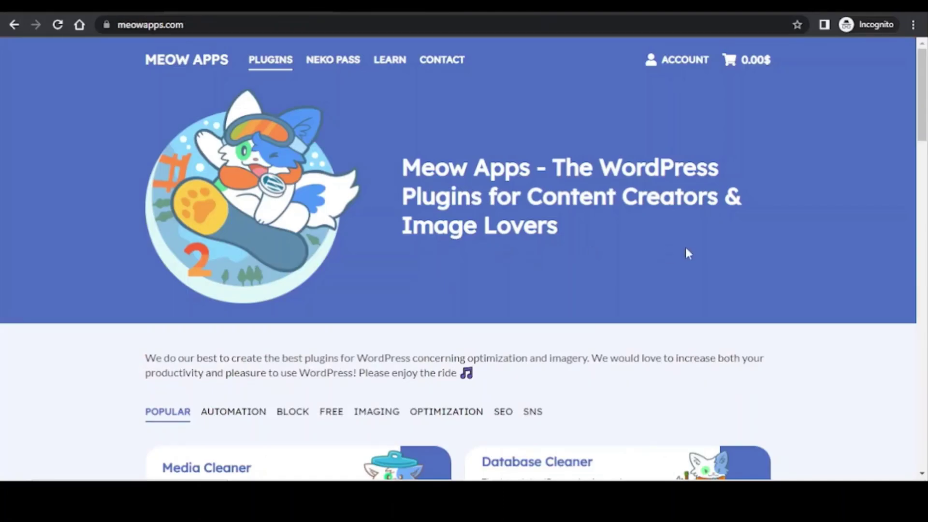
pyautogui.scroll(-1, 689, 252)
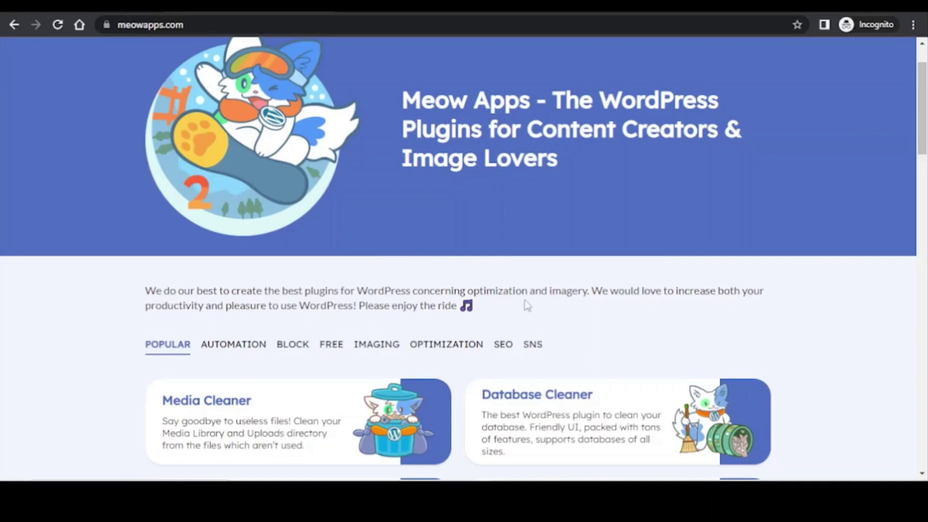
pyautogui.scroll(-1, 526, 305)
pyautogui.scroll(-2, 526, 305)
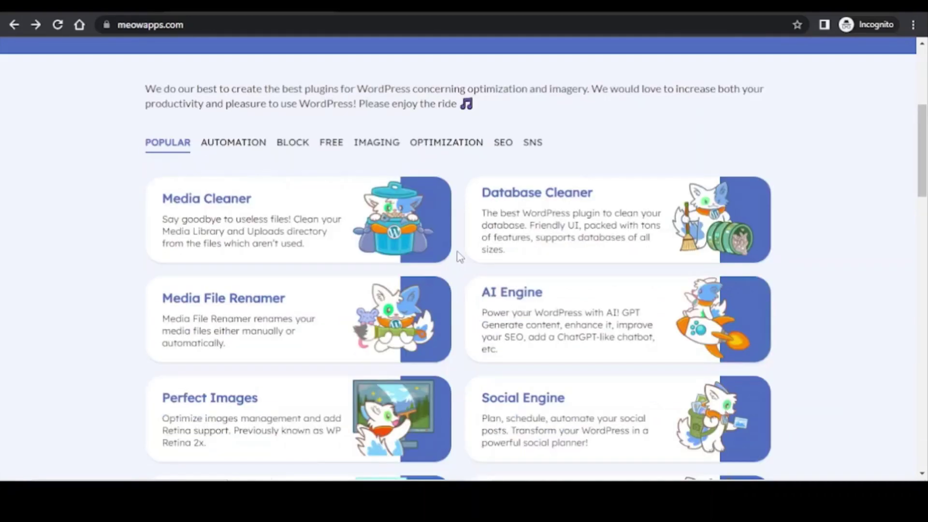
pyautogui.click(508, 297)
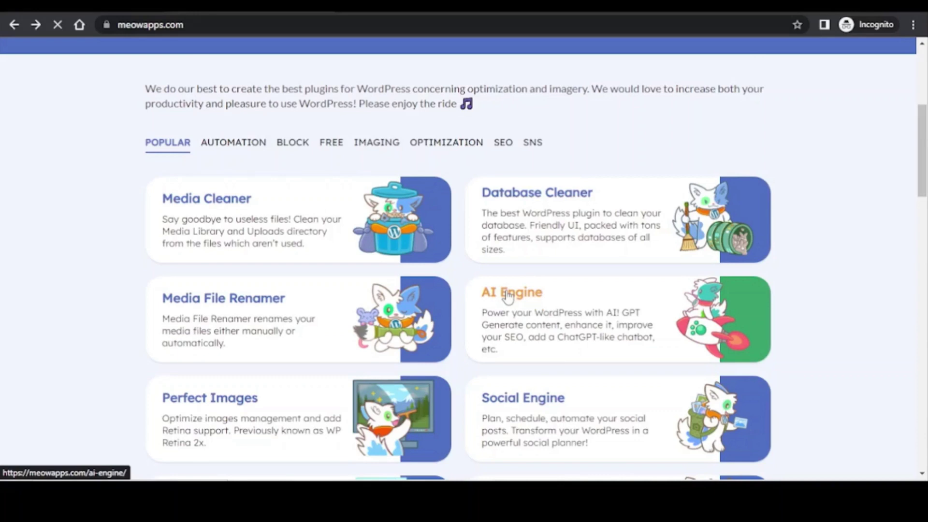
pyautogui.scroll(-4, 483, 287)
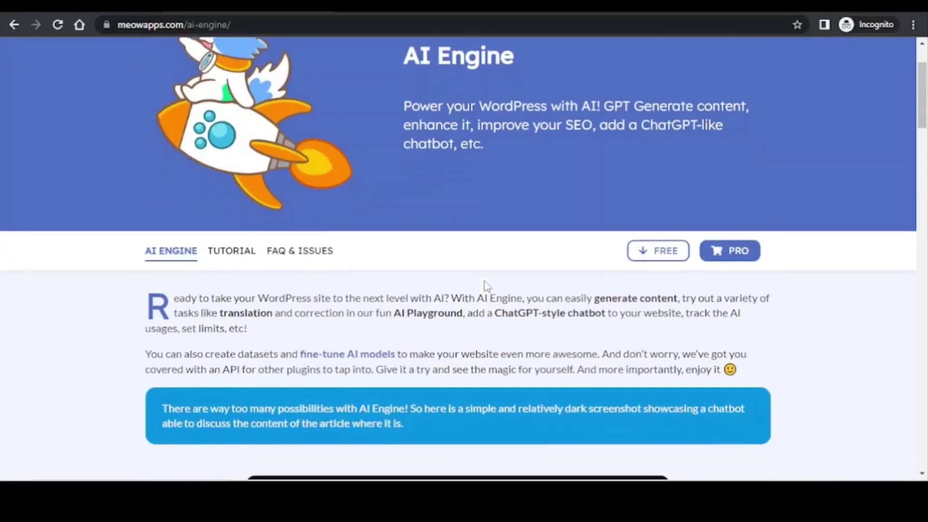
pyautogui.scroll(-4, 870, 299)
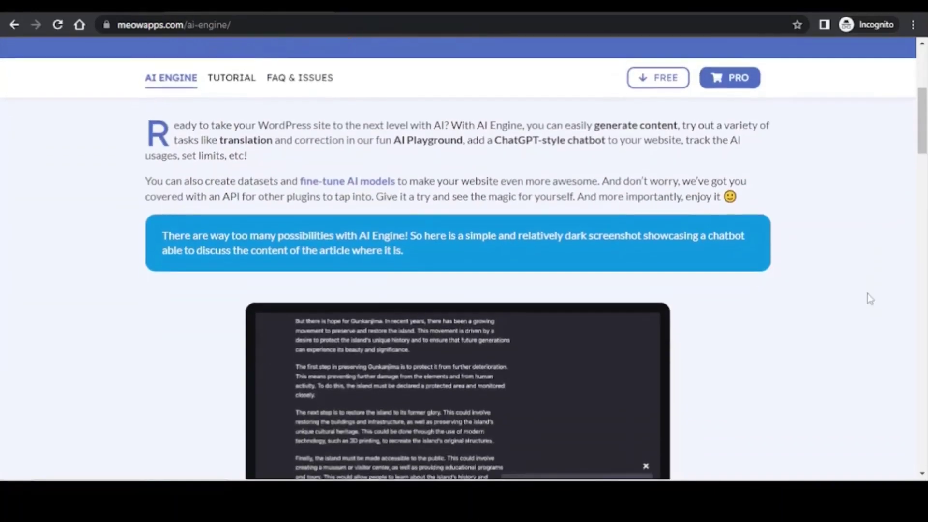
pyautogui.scroll(-1, 869, 298)
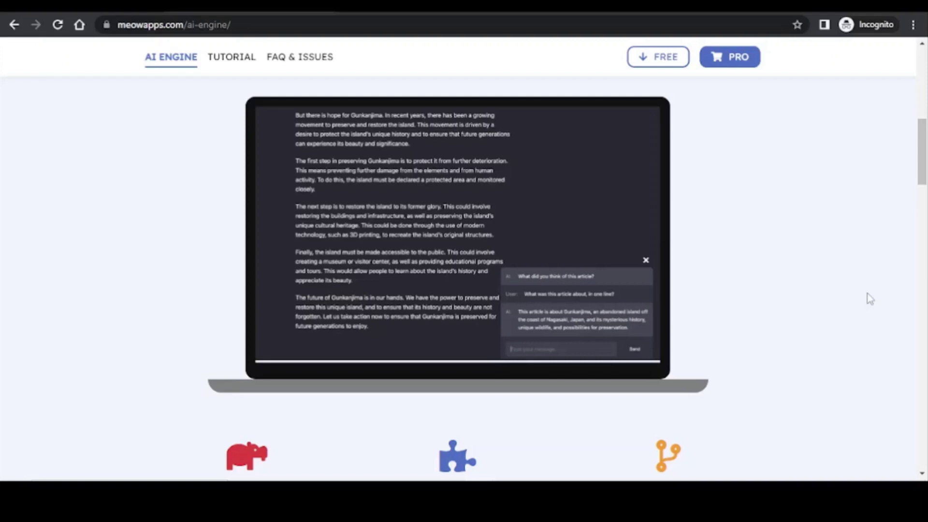
pyautogui.scroll(-2, 870, 299)
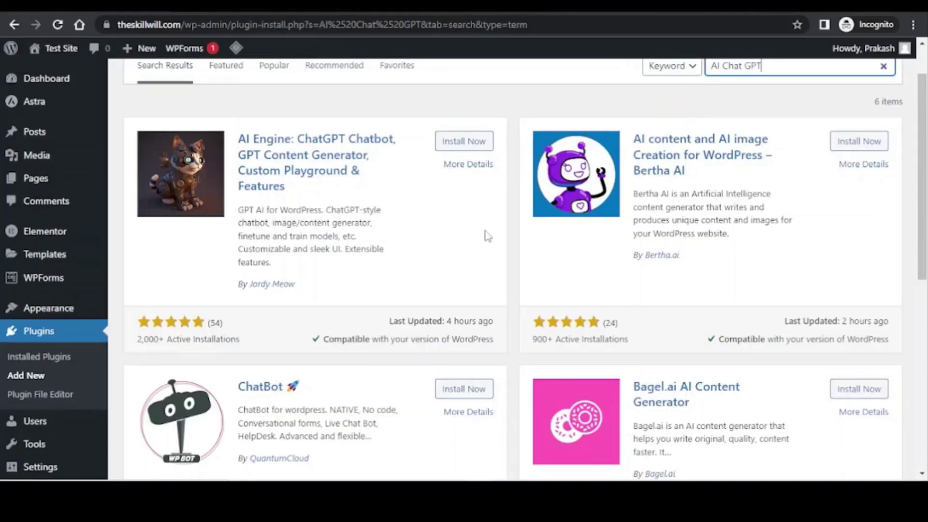
# Step: Install and activate the AI Engine plugin, then open Meow Apps > AI Engine settings
pyautogui.click(467, 142)
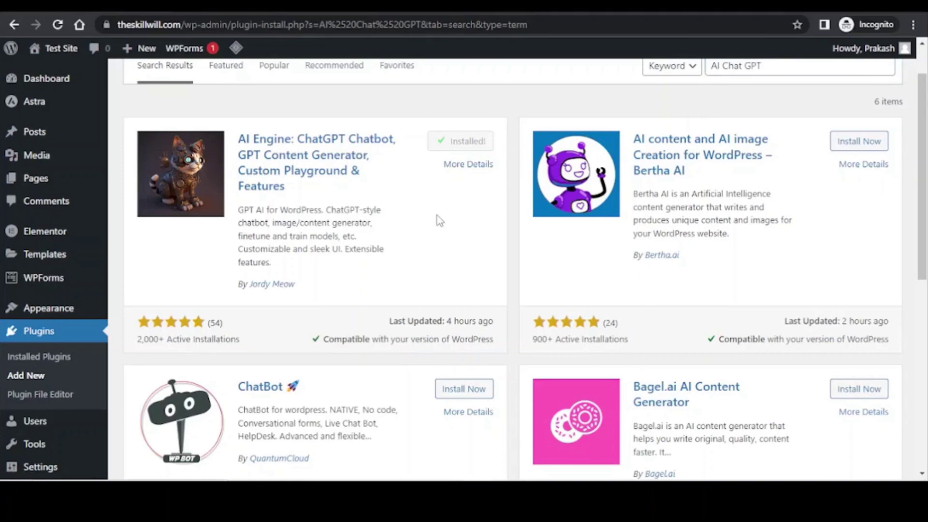
pyautogui.click(461, 150)
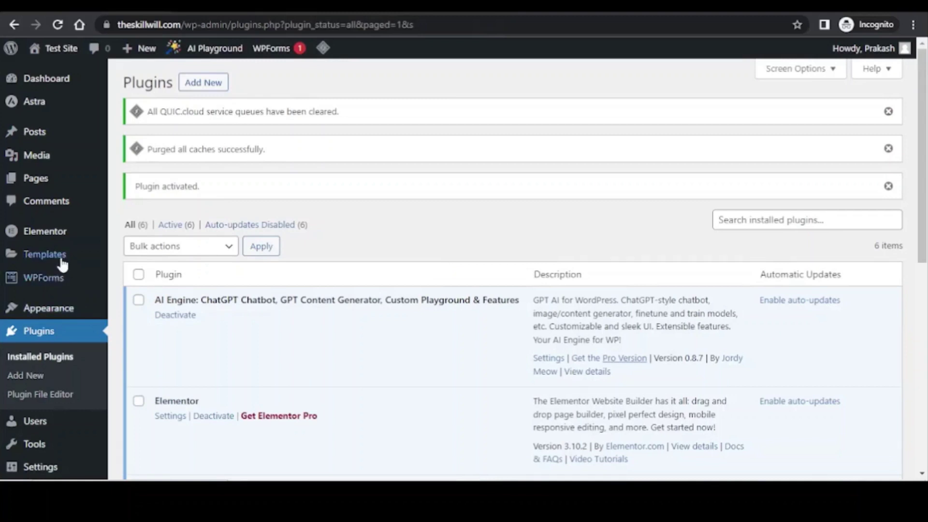
pyautogui.scroll(-4, 62, 260)
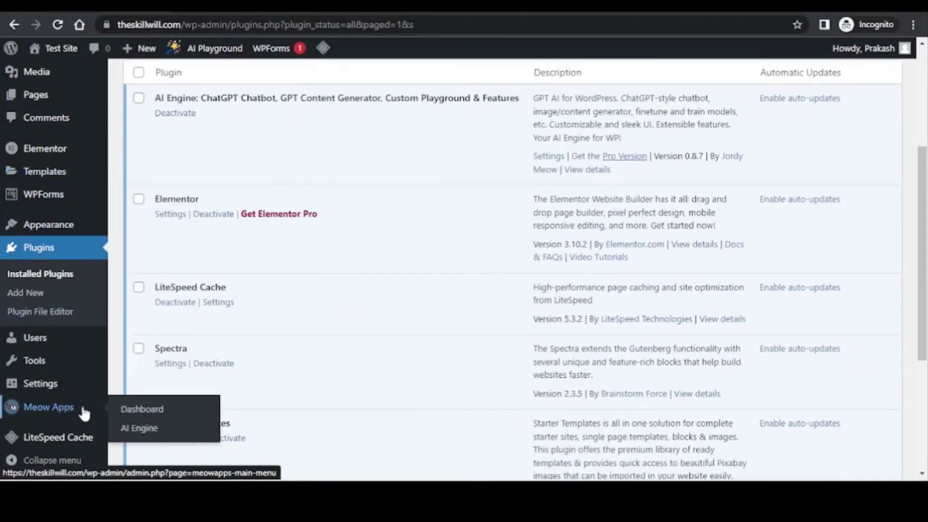
pyautogui.click(139, 428)
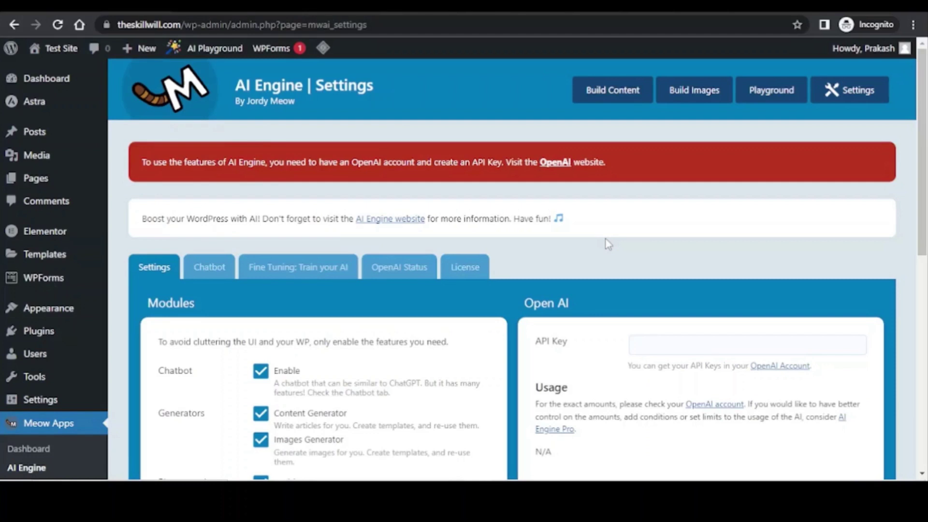
pyautogui.scroll(-3, 608, 244)
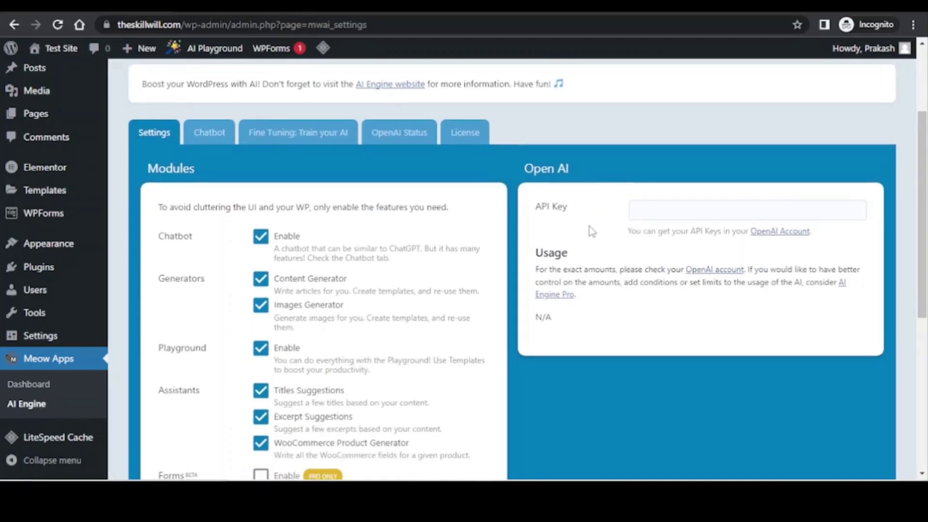
# Step: Log in to the OpenAI account with the saved e-mail and password
pyautogui.click(768, 235)
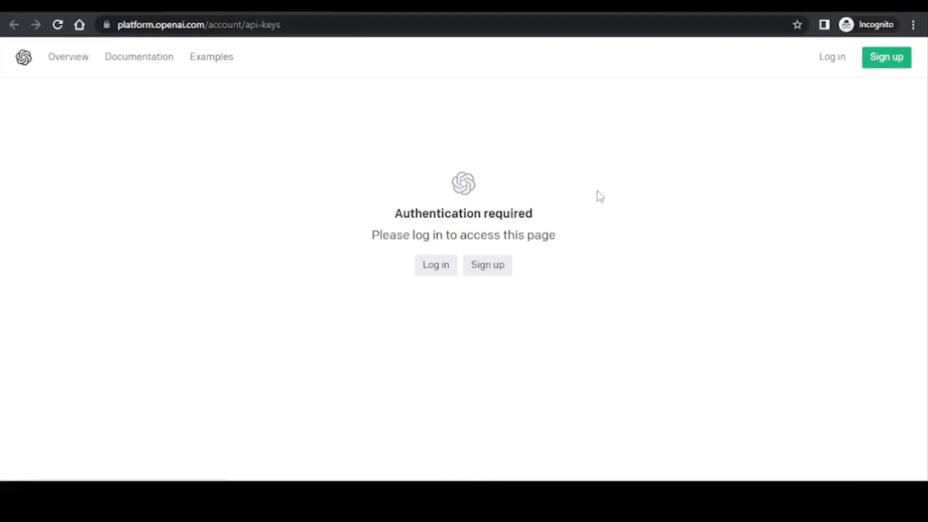
pyautogui.click(439, 273)
pyautogui.click(407, 213)
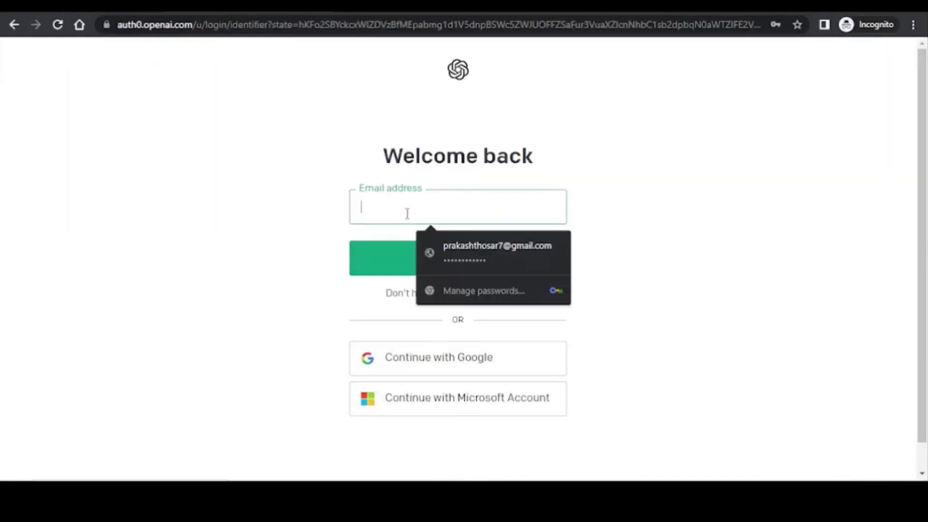
pyautogui.click(454, 242)
pyautogui.click(436, 269)
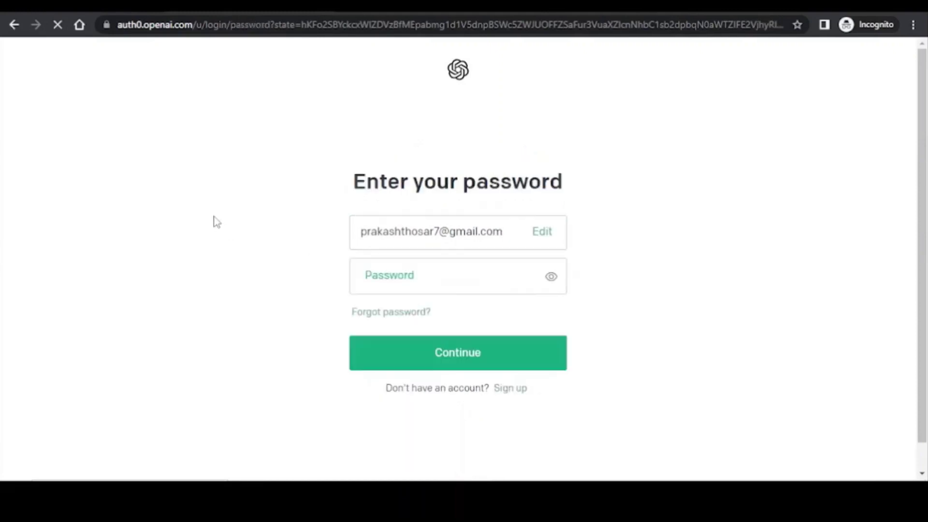
pyautogui.click(458, 320)
pyautogui.click(440, 362)
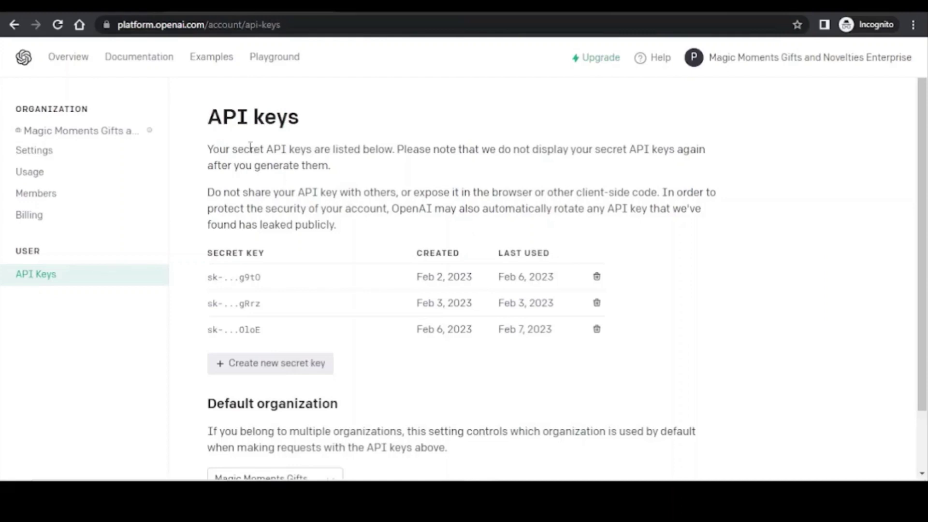
# Step: Create and copy a new secret API key, then return to the WordPress API Key field
pyautogui.click(282, 367)
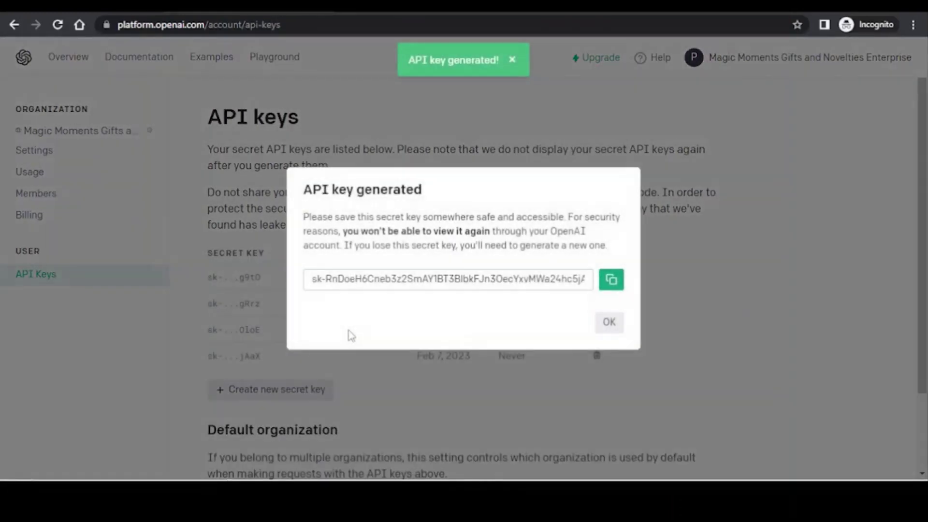
pyautogui.click(612, 280)
pyautogui.hotkey('alt', 'Tab')
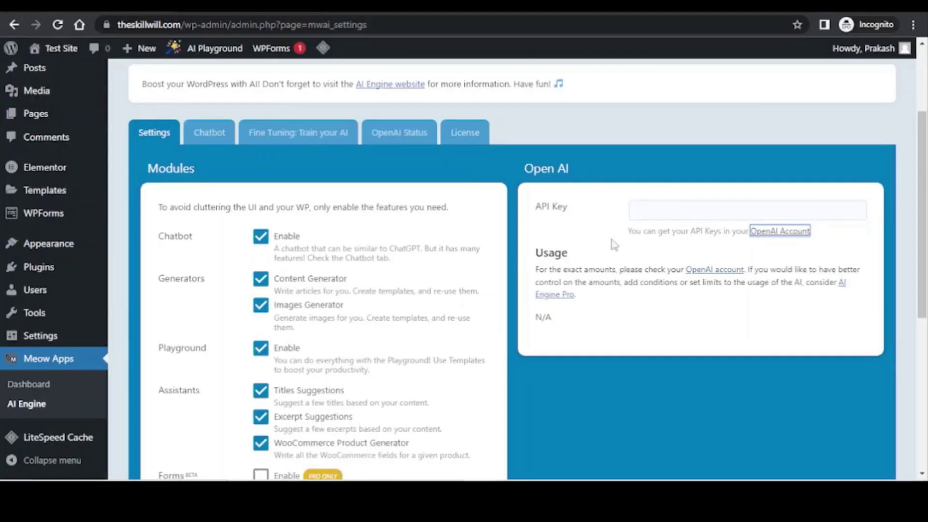
pyautogui.click(650, 213)
# Step: Paste the copied OpenAI key into API Key and review the enabled modules
pyautogui.hotkey('ctrl', 'v')
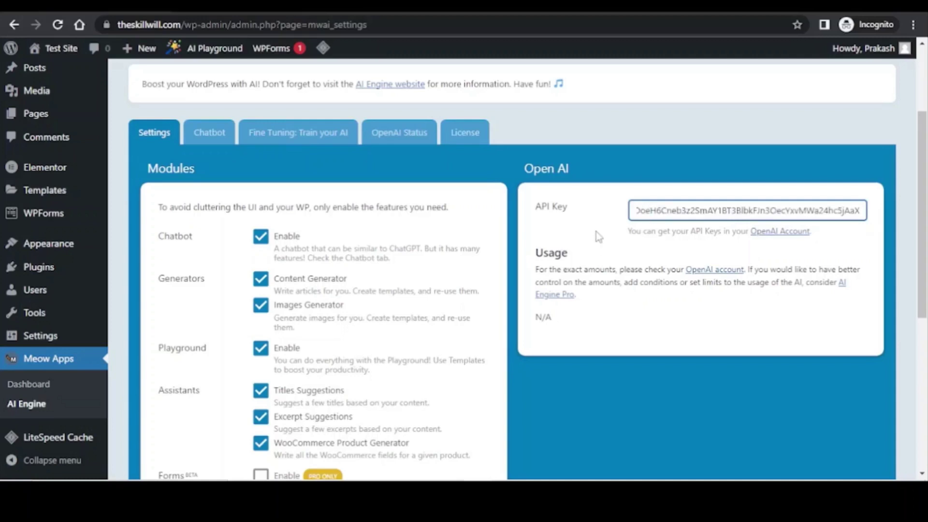
pyautogui.scroll(1, 213, 250)
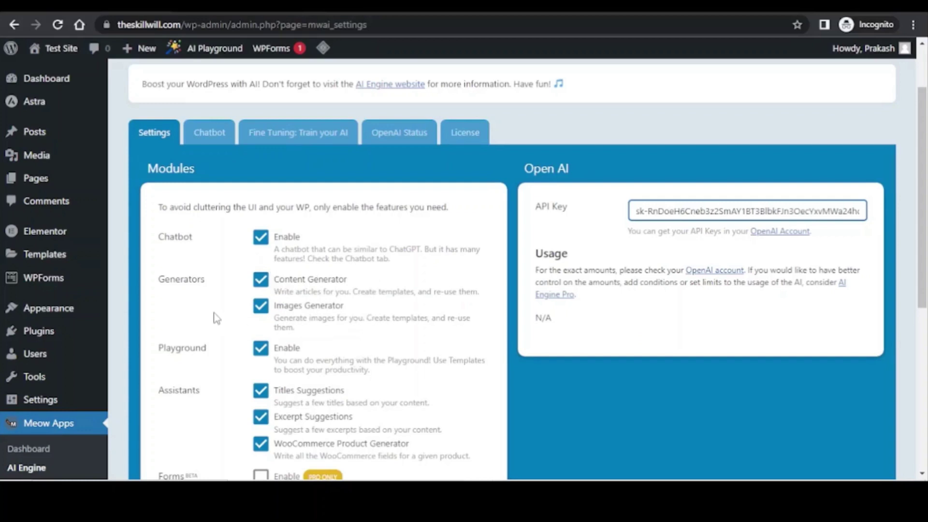
pyautogui.scroll(-1, 228, 303)
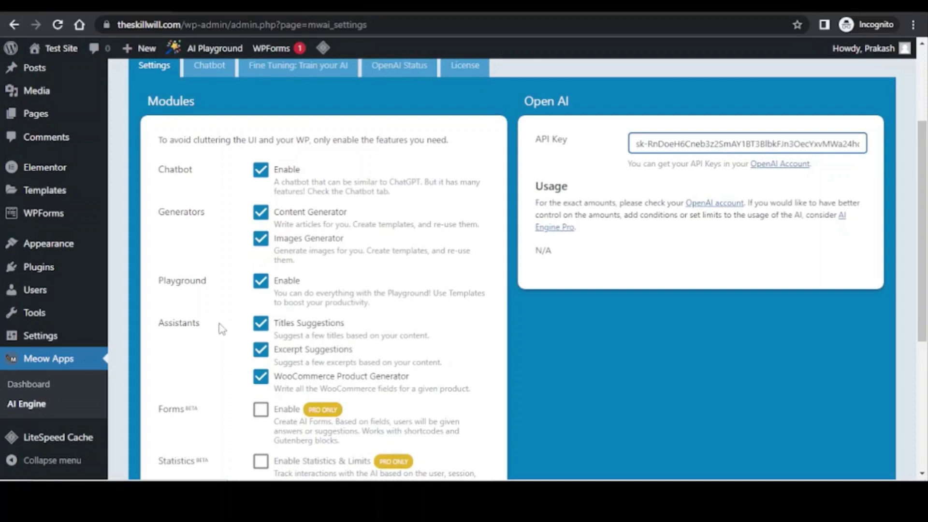
pyautogui.scroll(-2, 222, 329)
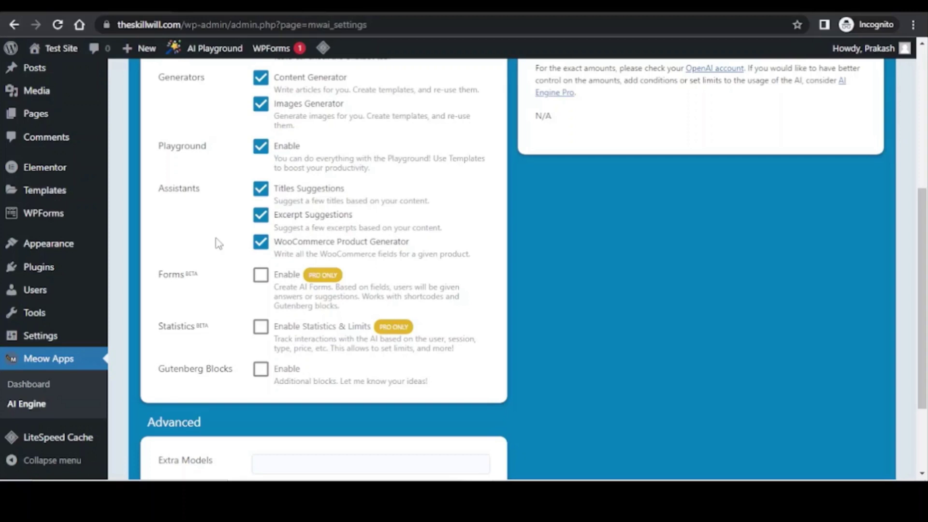
pyautogui.scroll(-1, 557, 302)
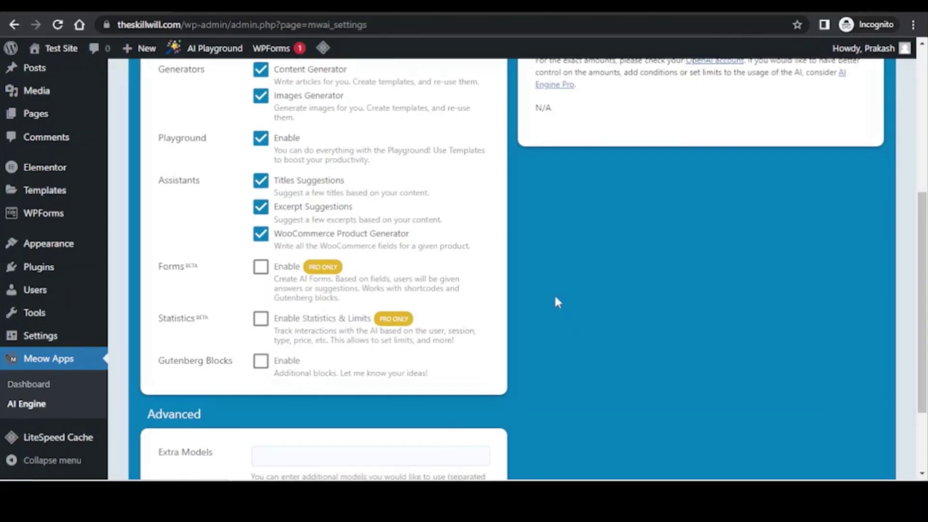
pyautogui.scroll(5, 355, 247)
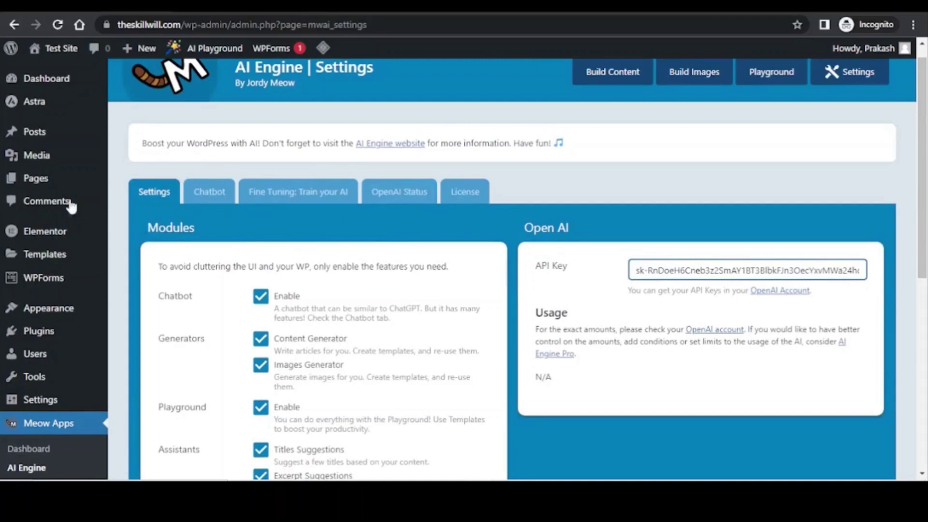
pyautogui.moveTo(40, 141)
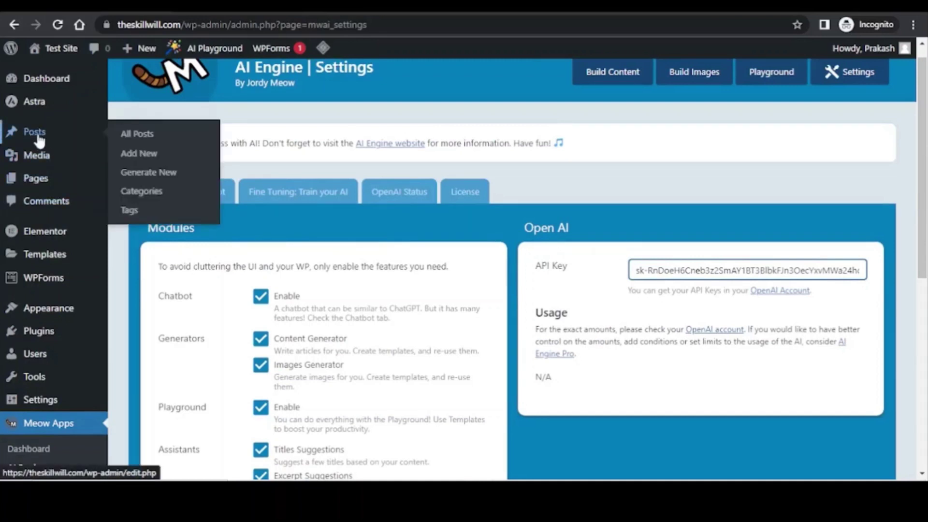
# Step: In the Content Generator, enter the topic 'Food intolerance test, are they worth'
pyautogui.click(144, 179)
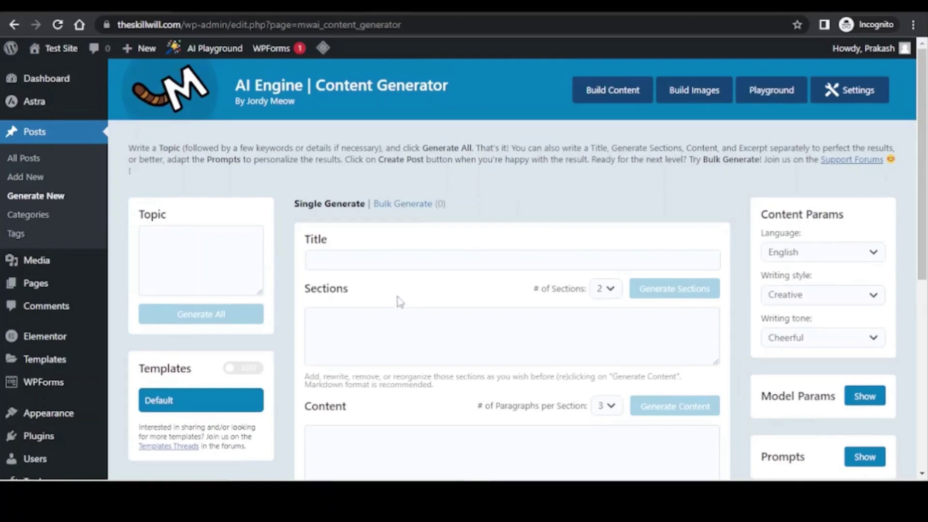
pyautogui.scroll(-5, 460, 334)
pyautogui.scroll(-1, 537, 278)
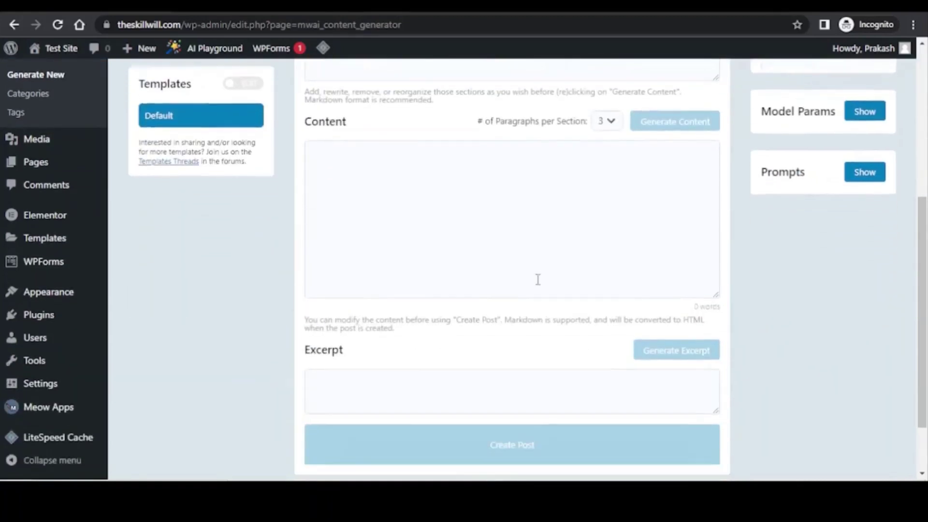
pyautogui.scroll(6, 537, 279)
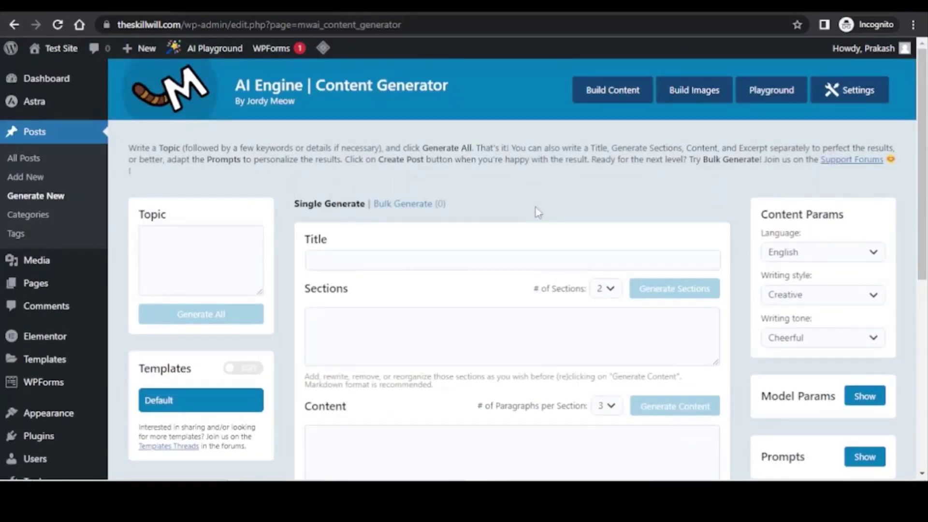
pyautogui.click(200, 240)
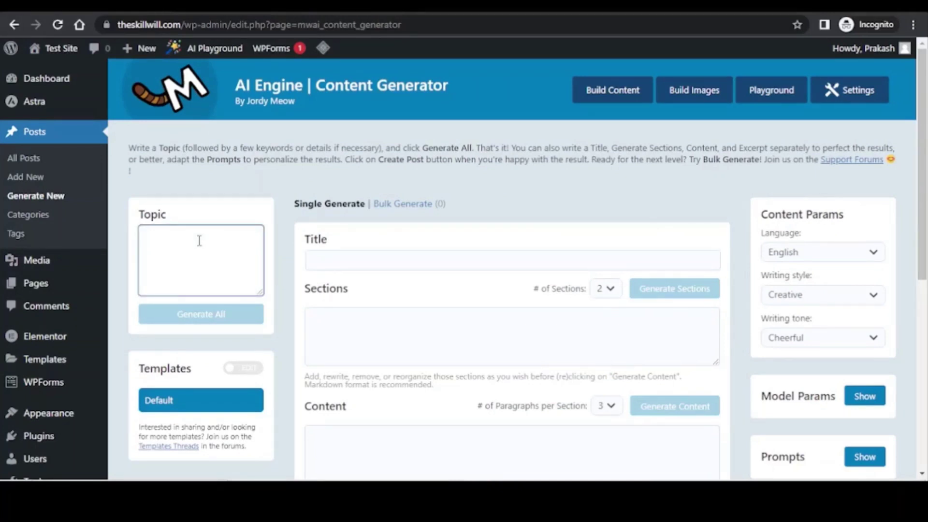
pyautogui.write('F')
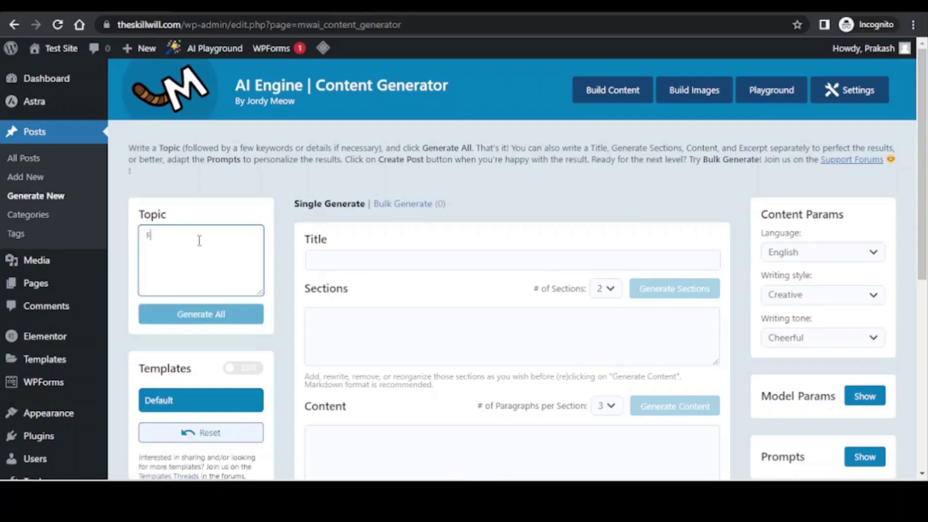
pyautogui.write('ood int')
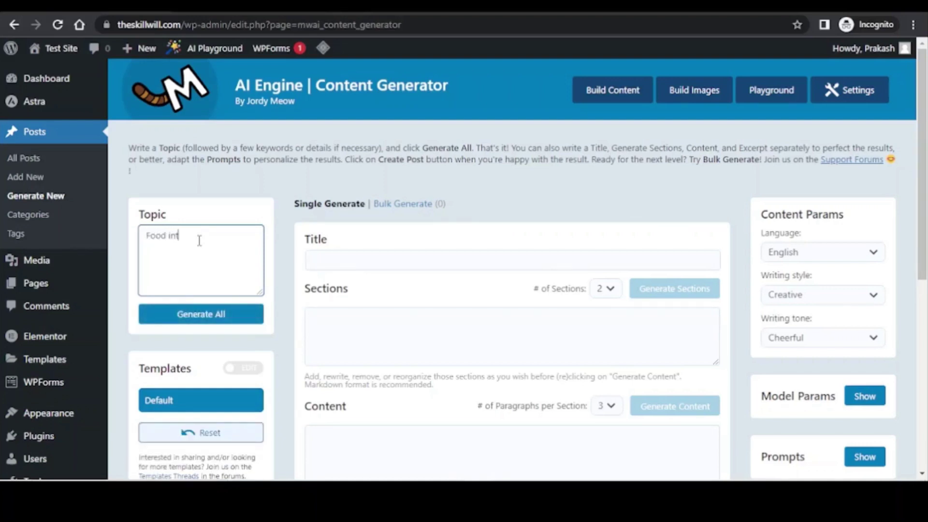
pyautogui.write('olerance test, are they ')
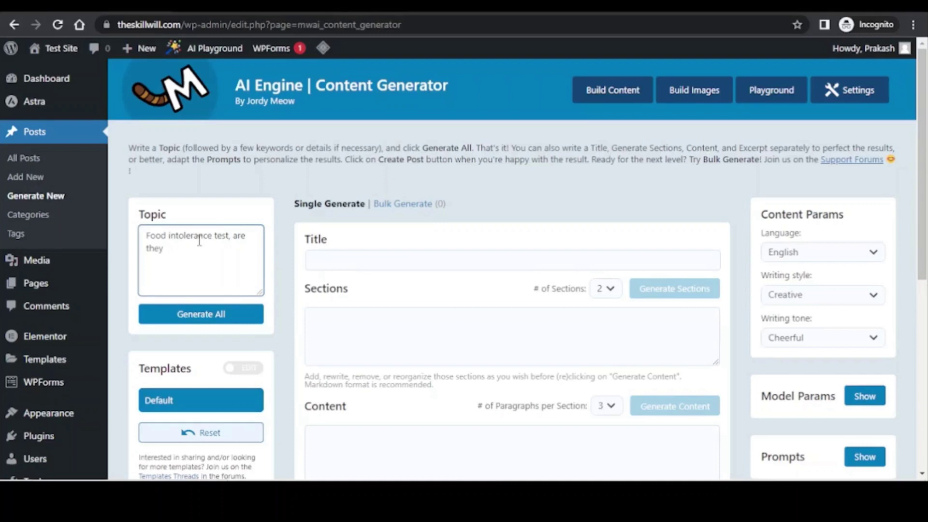
pyautogui.write('worth it')
# Step: Generate the full article's title, sections, content and excerpt
pyautogui.click(210, 327)
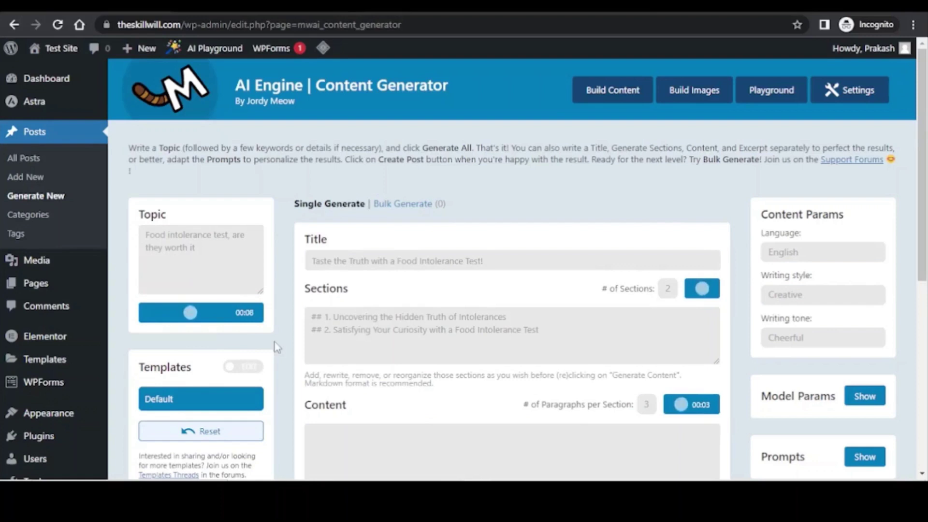
pyautogui.scroll(-2, 280, 343)
pyautogui.scroll(-2, 288, 336)
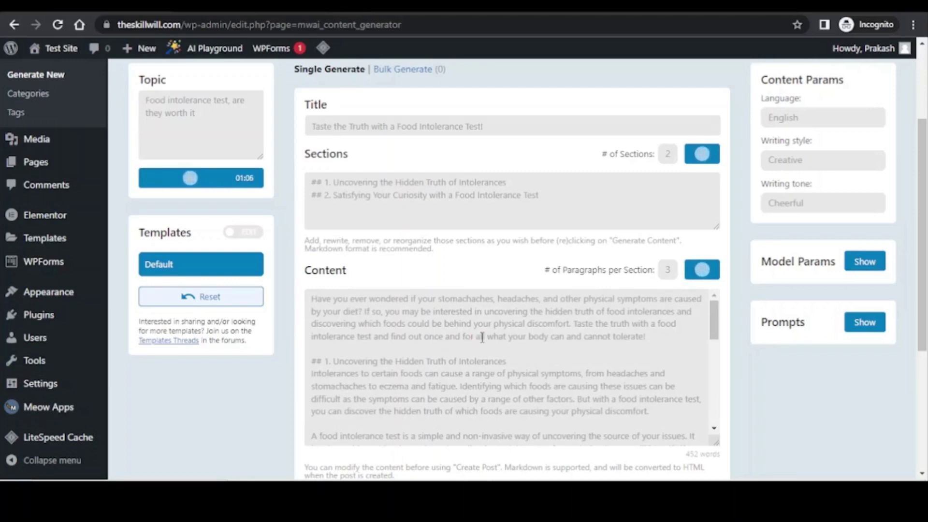
pyautogui.scroll(-3, 582, 355)
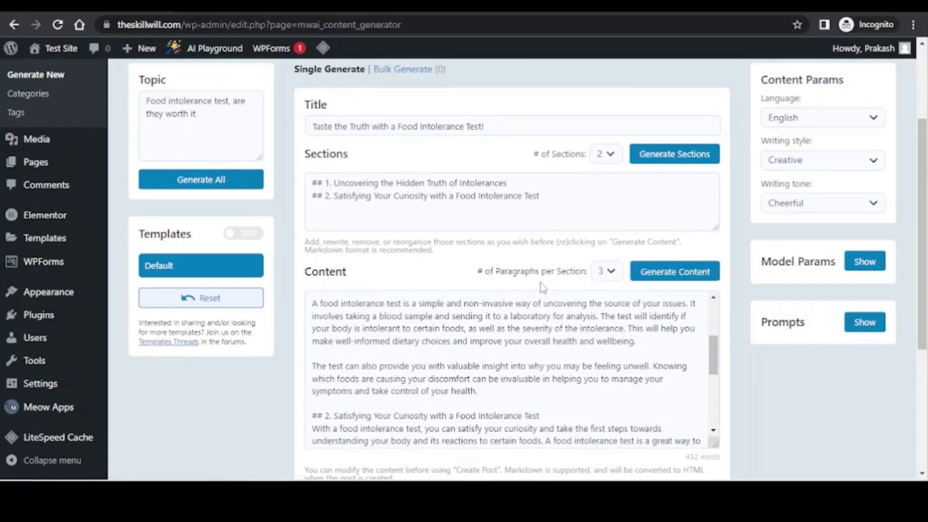
pyautogui.scroll(-1, 560, 319)
pyautogui.scroll(-1, 787, 341)
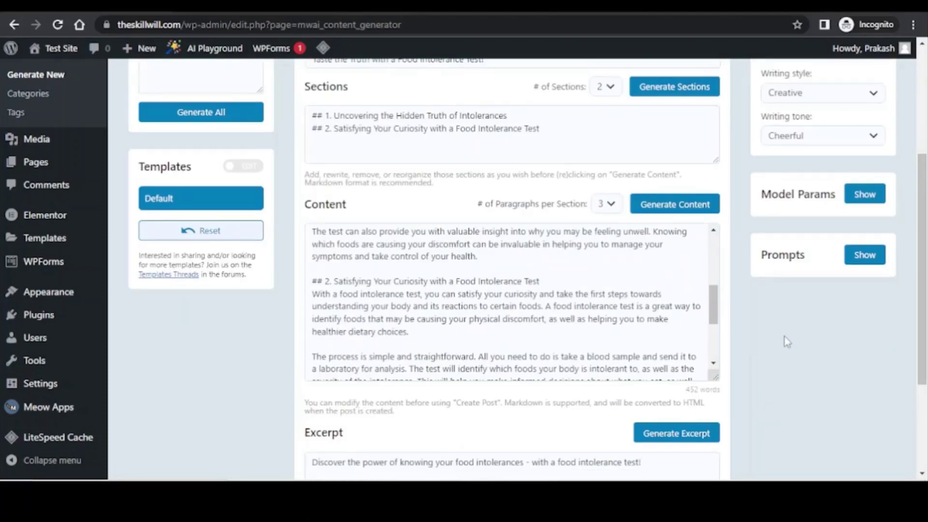
pyautogui.scroll(1, 784, 336)
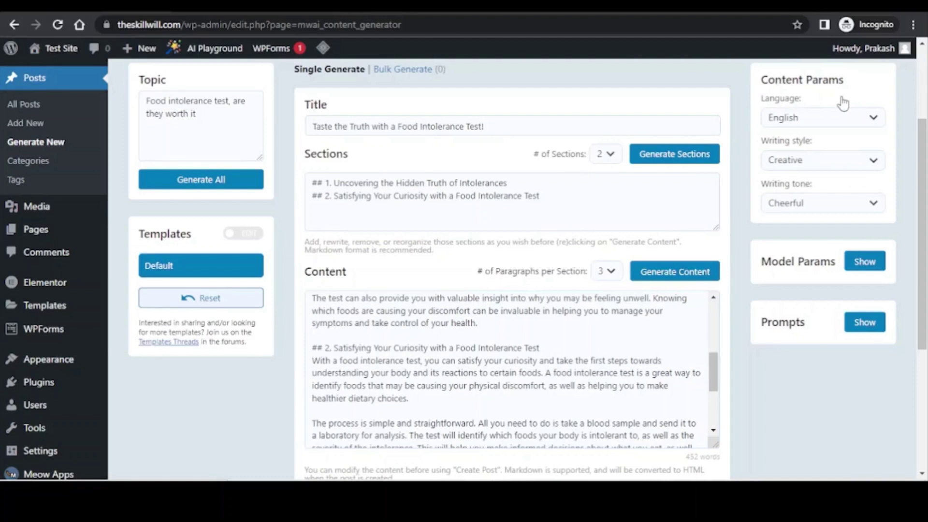
# Step: Keep English language and Creative writing style, and reveal the AI prompts
pyautogui.click(805, 121)
pyautogui.click(805, 125)
pyautogui.click(802, 167)
pyautogui.click(741, 193)
pyautogui.click(865, 323)
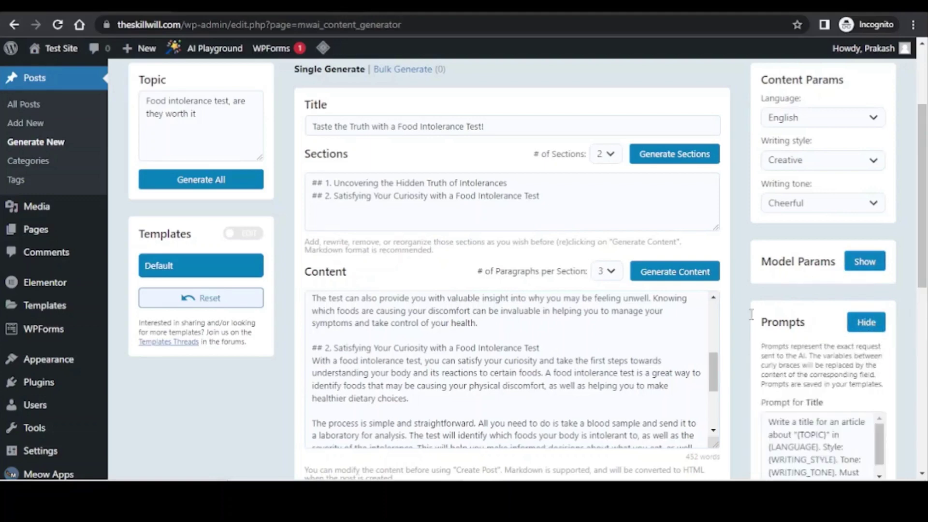
pyautogui.scroll(-3, 742, 298)
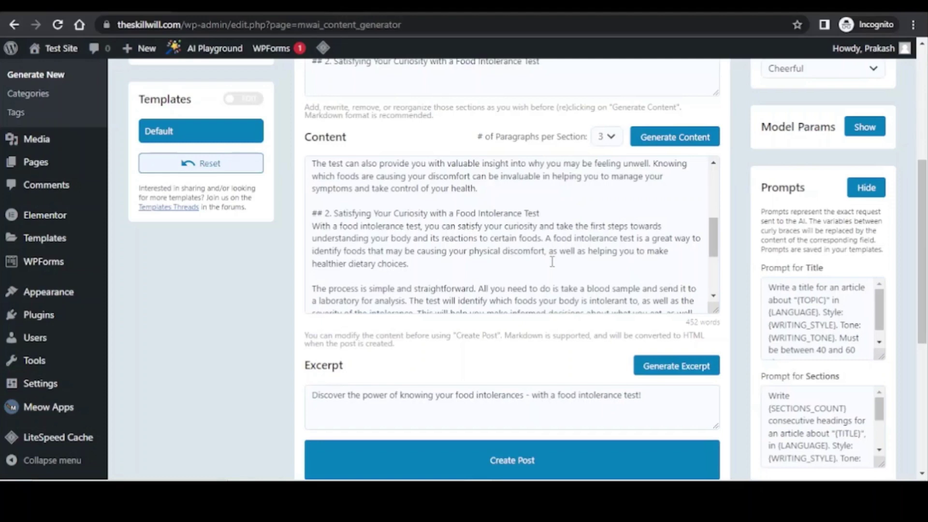
pyautogui.scroll(-3, 542, 300)
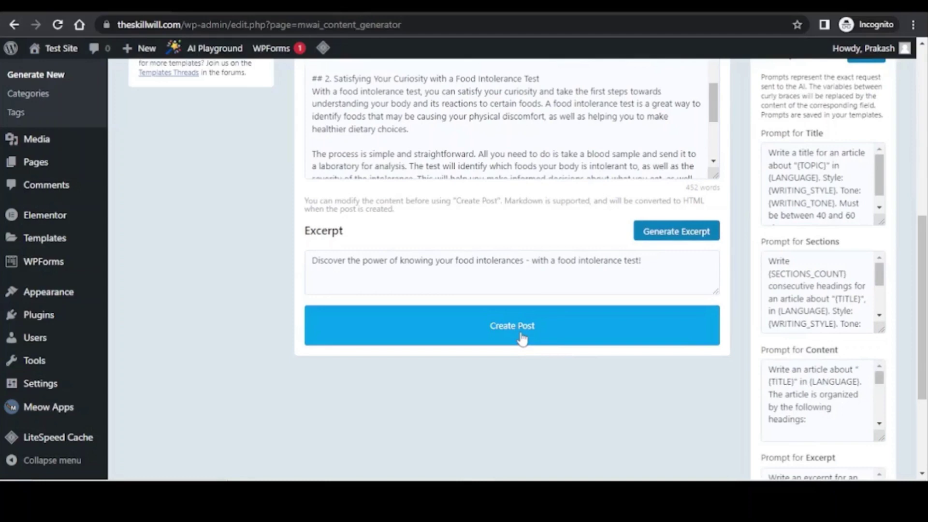
# Step: Create the post 'Taste the Truth with a Food Intolerance Test!', review it in the editor, then return to the generator
pyautogui.click(521, 334)
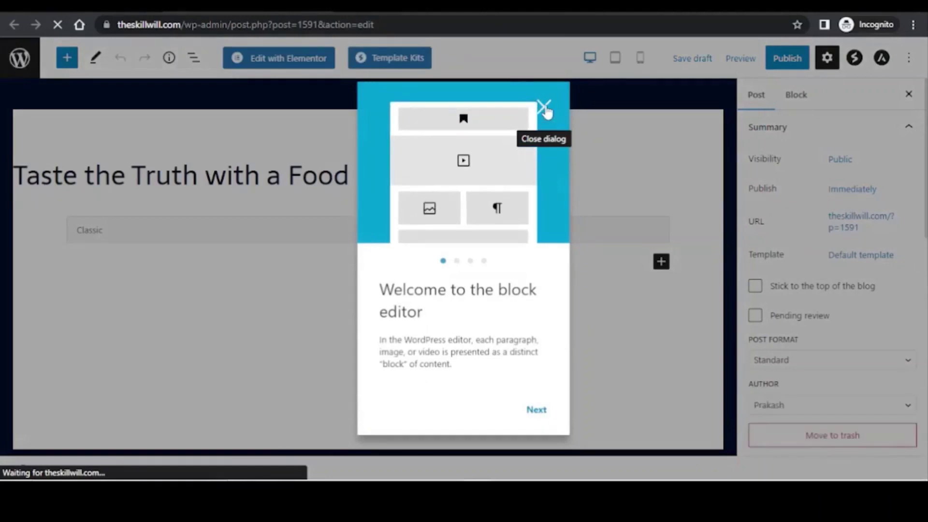
pyautogui.click(541, 107)
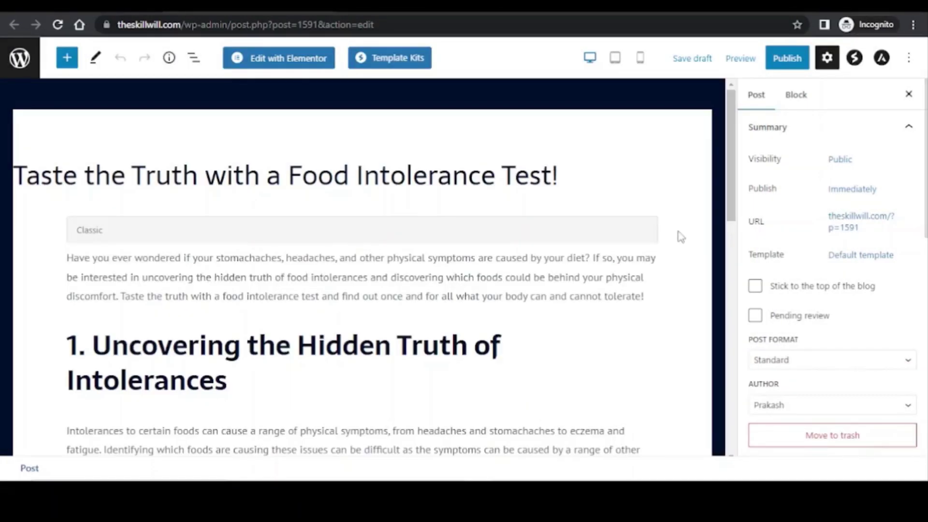
pyautogui.scroll(-3, 680, 237)
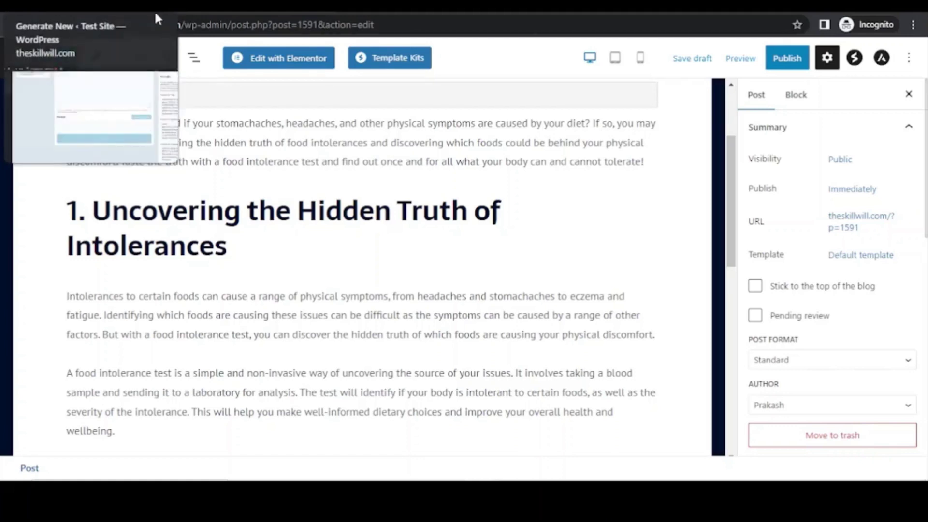
pyautogui.click(72, 7)
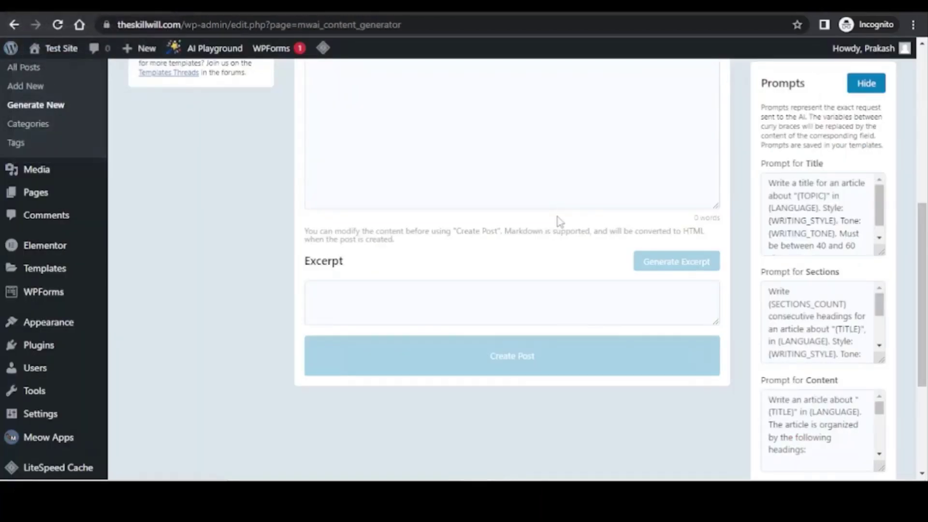
pyautogui.scroll(7, 310, 234)
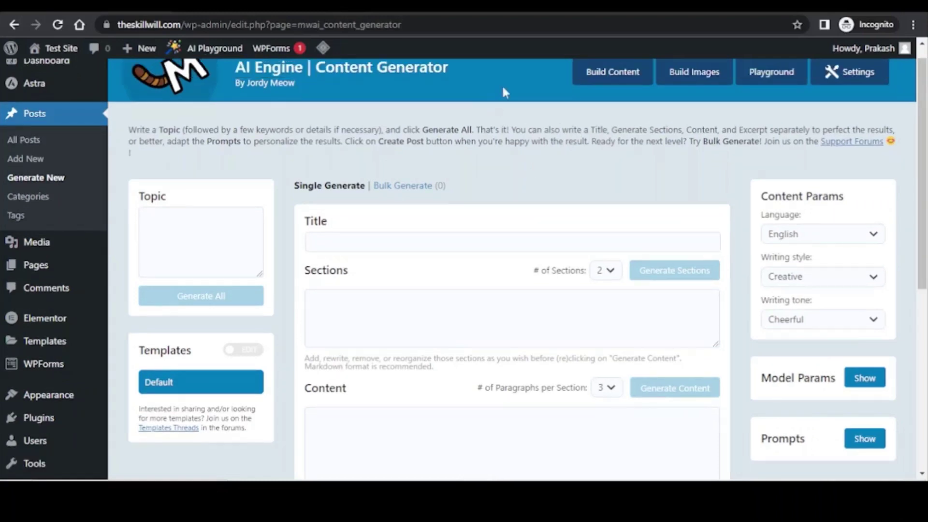
# Step: Generate three Tokyo street images from the Ghibli Inspired image template
pyautogui.click(697, 77)
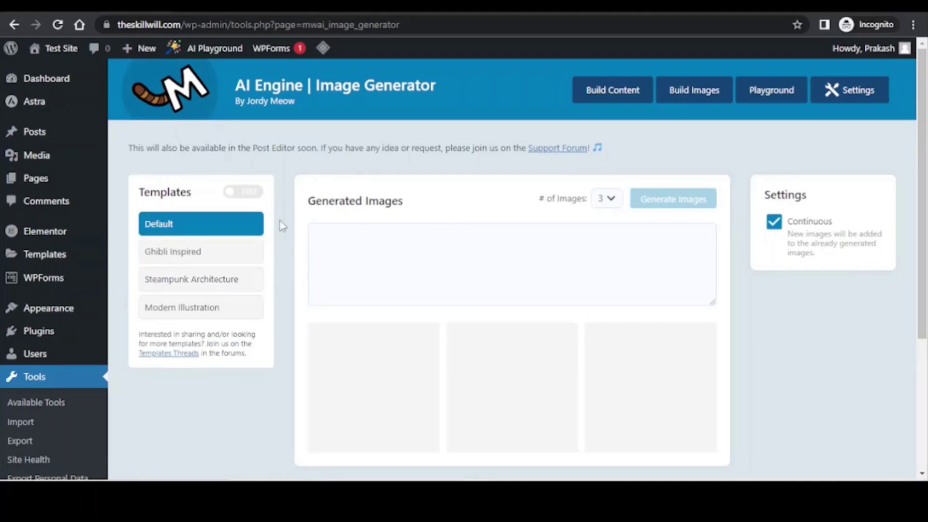
pyautogui.click(256, 199)
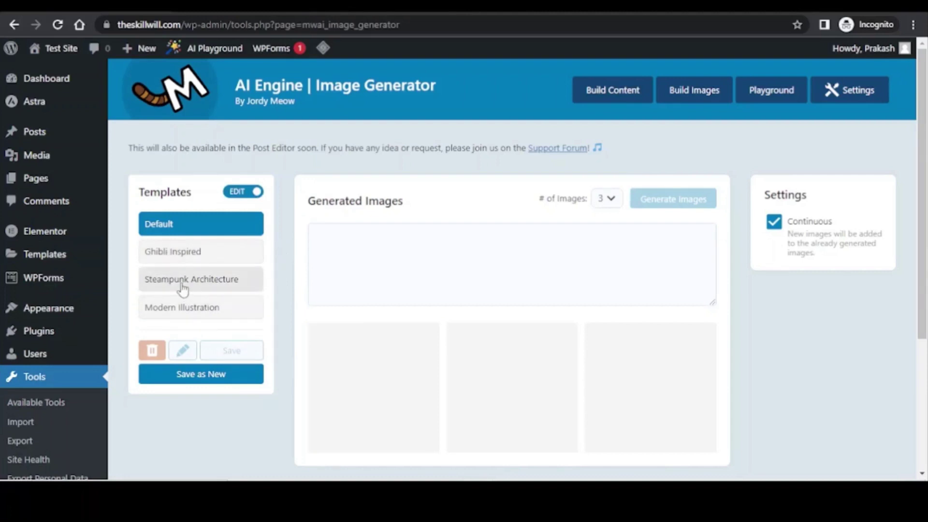
pyautogui.click(182, 259)
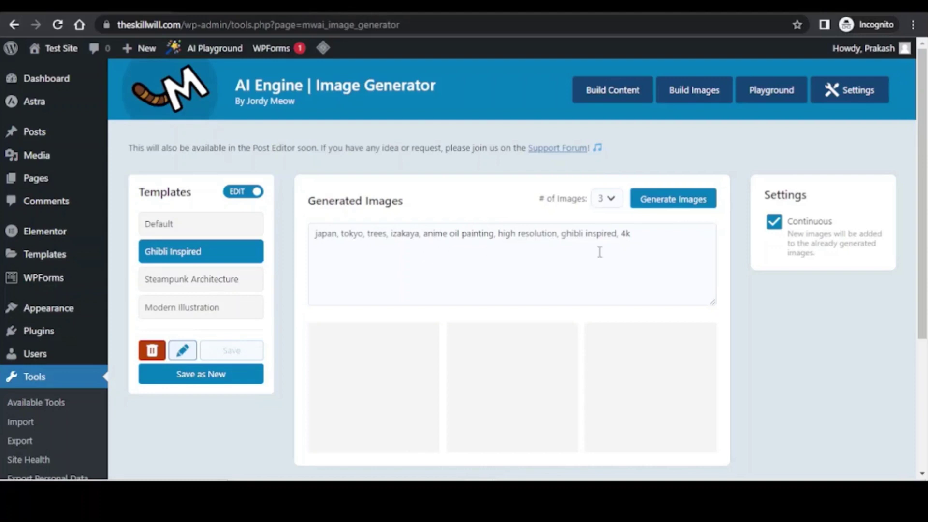
pyautogui.click(672, 203)
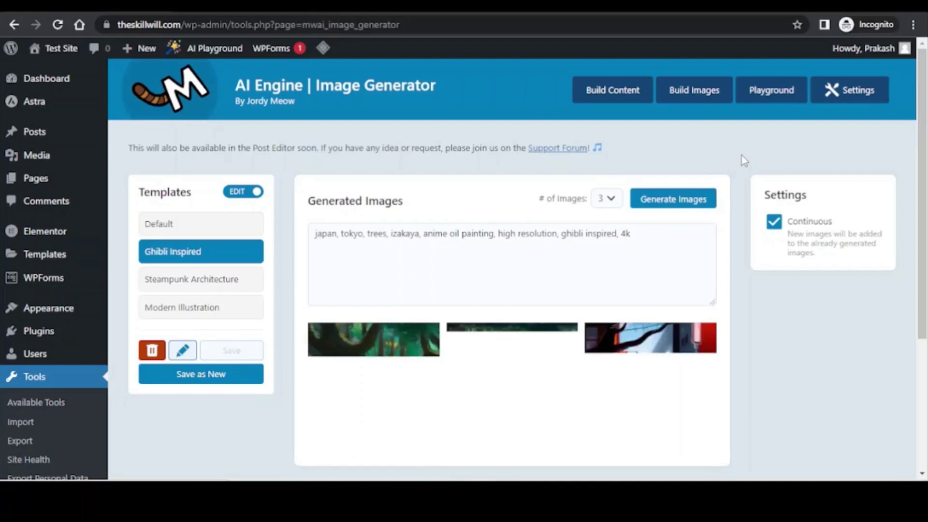
pyautogui.scroll(-3, 741, 160)
pyautogui.scroll(1, 746, 178)
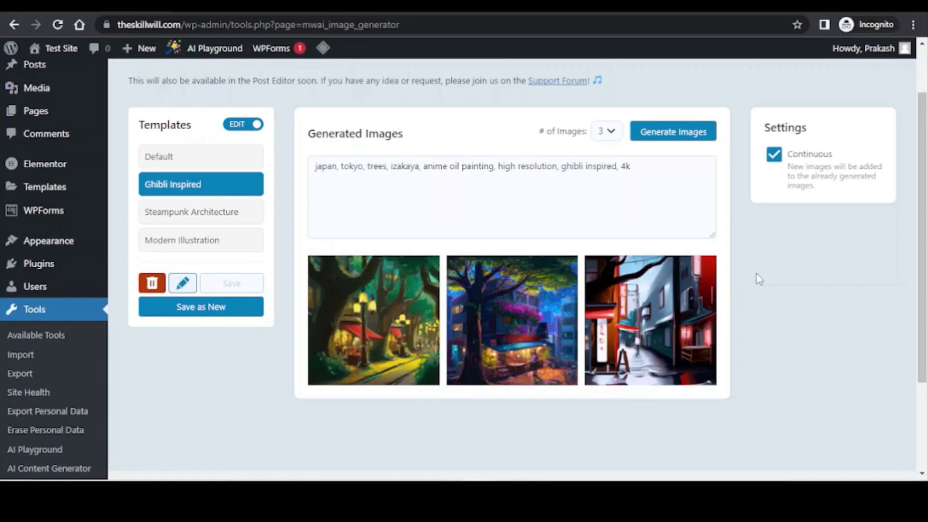
# Step: Add the red Tokyo street image to the Media Library and view its attachment details
pyautogui.click(655, 331)
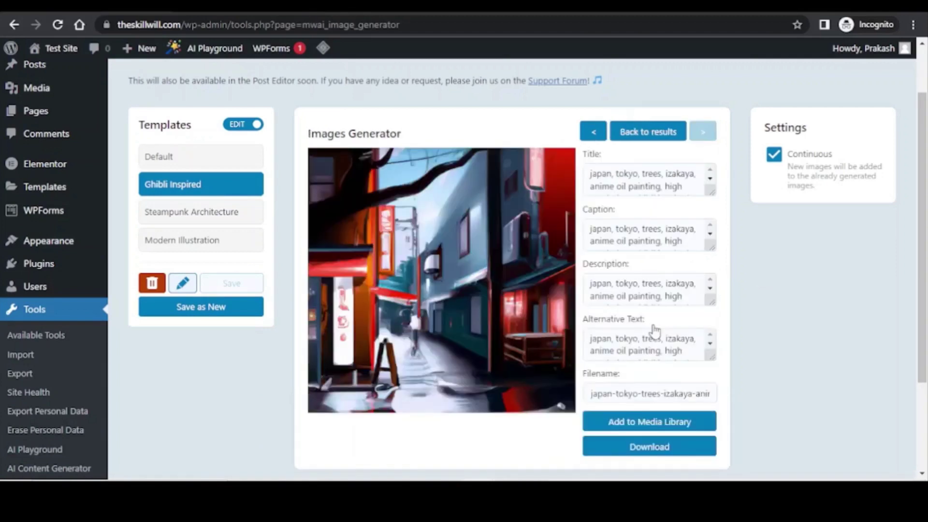
pyautogui.click(663, 422)
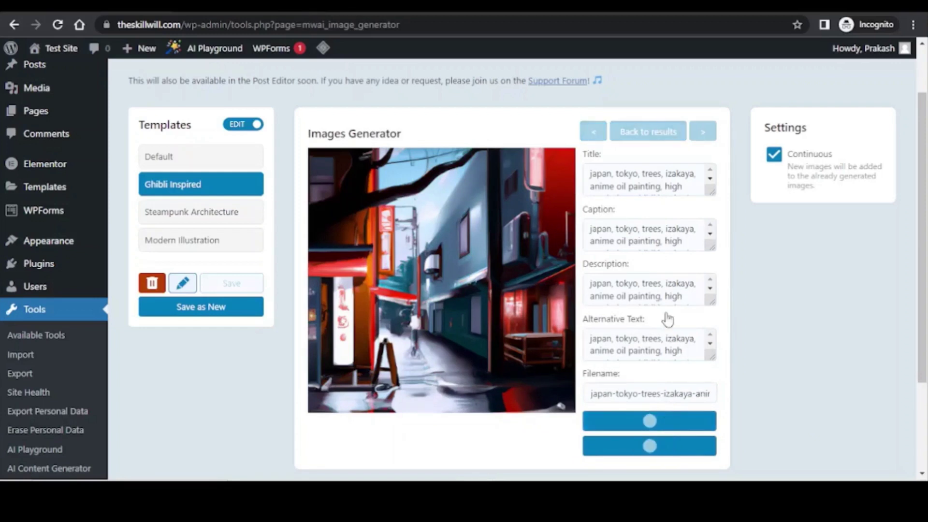
pyautogui.scroll(-2, 660, 290)
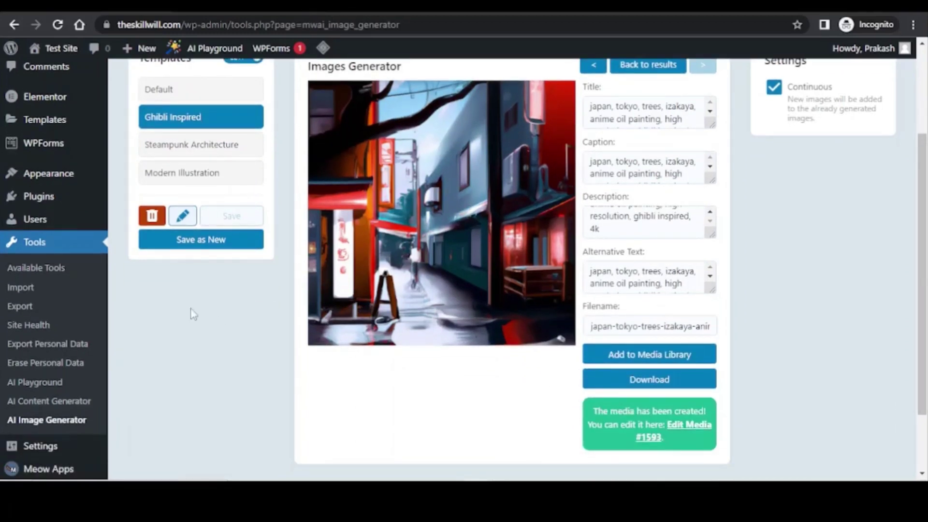
pyautogui.scroll(2, 62, 213)
pyautogui.moveTo(41, 93)
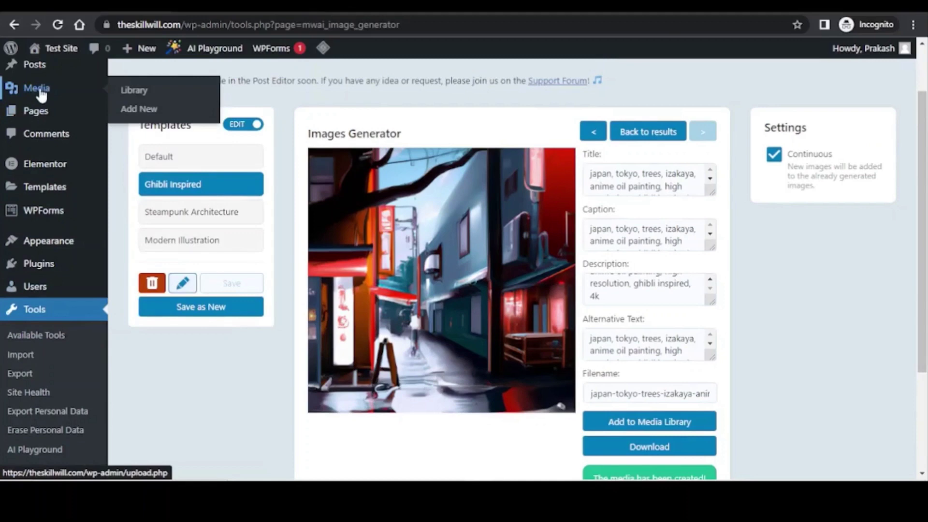
pyautogui.click(129, 93)
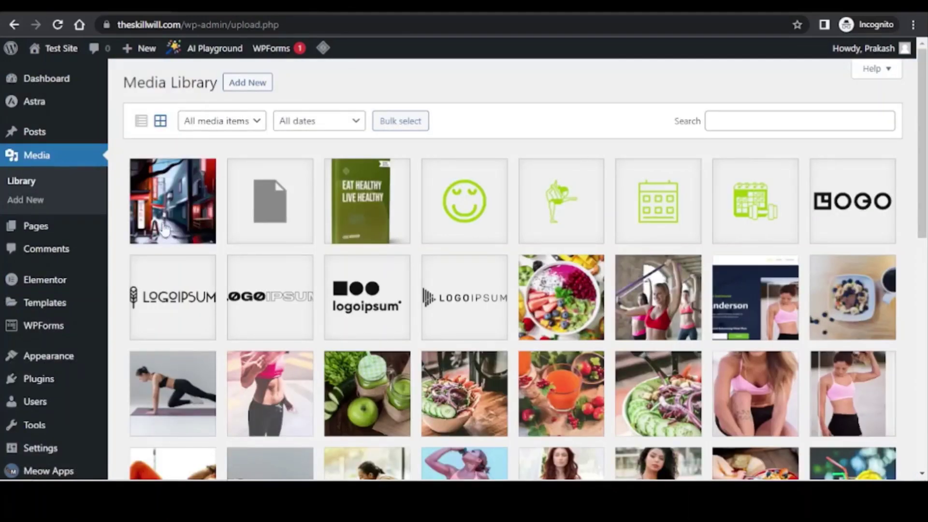
pyautogui.click(164, 227)
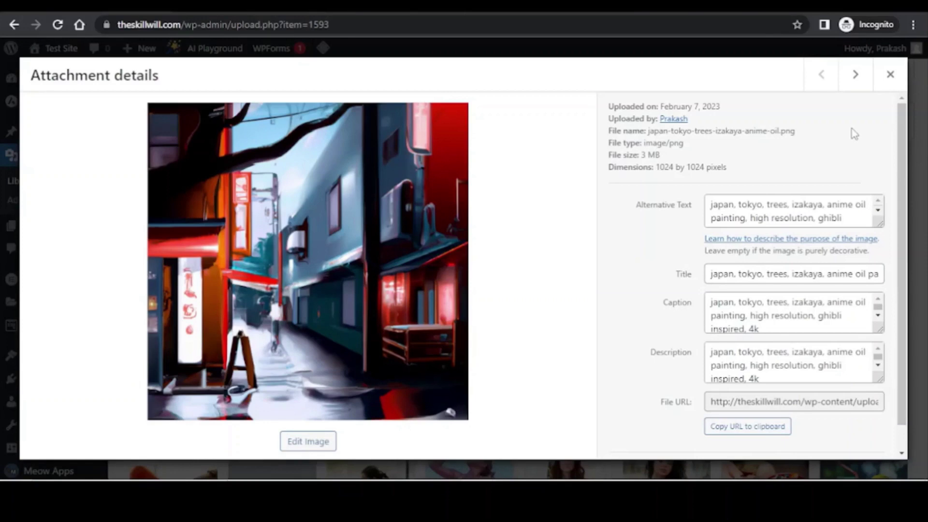
# Step: Close the image details and enable Syntax Highlighting in AI Engine's Chatbot settings
pyautogui.click(889, 77)
pyautogui.moveTo(56, 307)
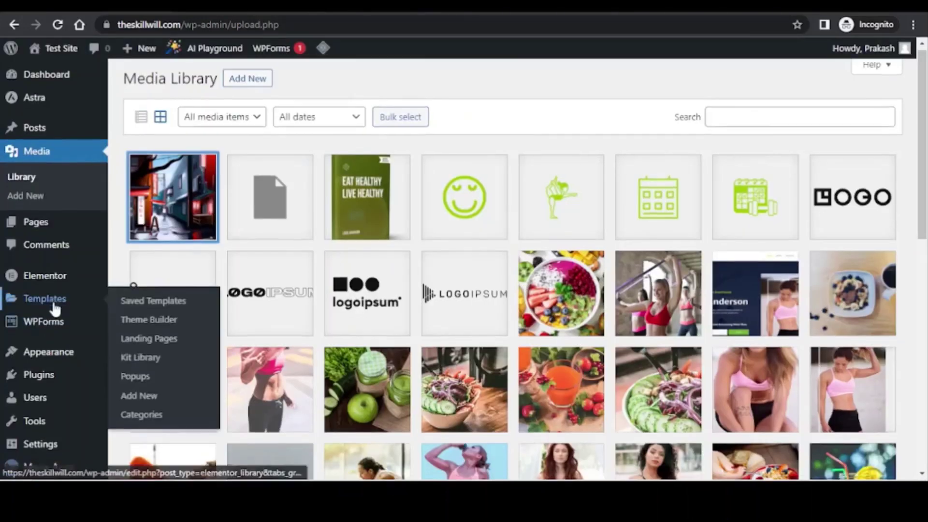
pyautogui.scroll(-1, 56, 309)
pyautogui.moveTo(64, 410)
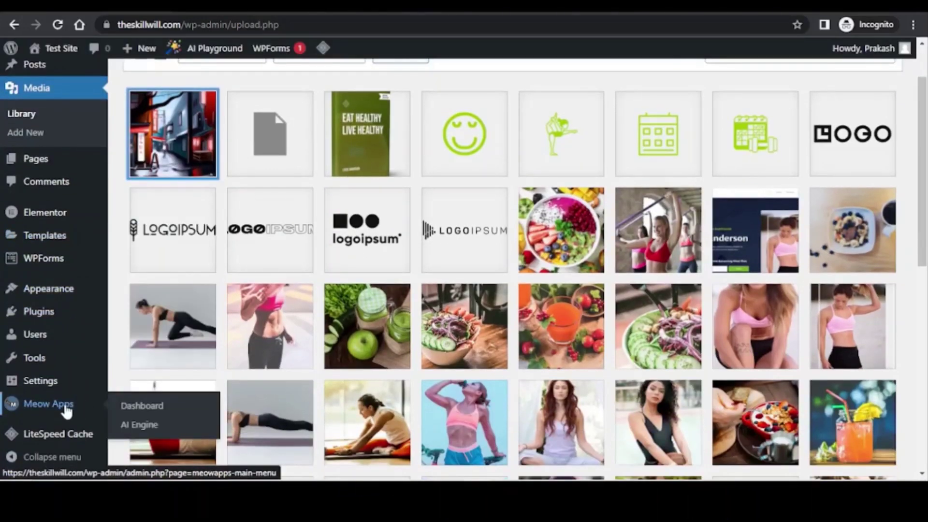
pyautogui.click(136, 428)
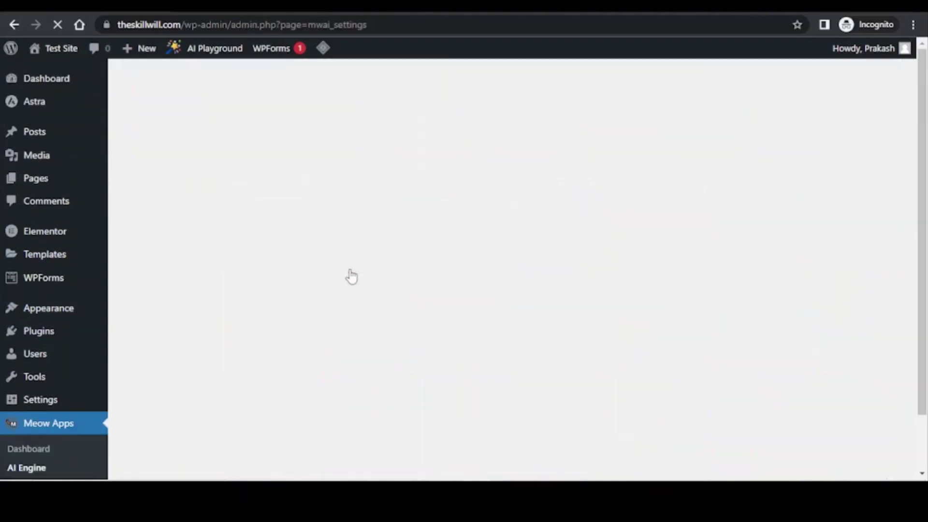
pyautogui.scroll(-1, 231, 239)
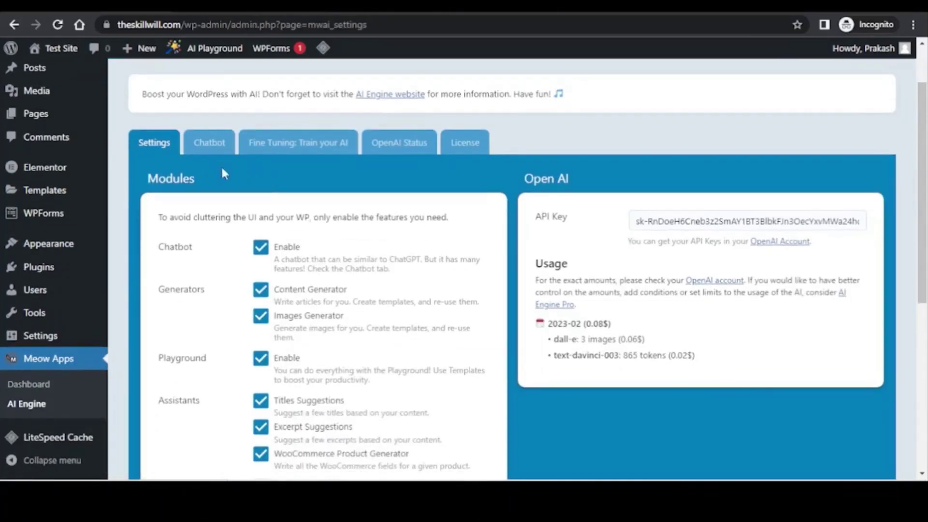
pyautogui.click(211, 150)
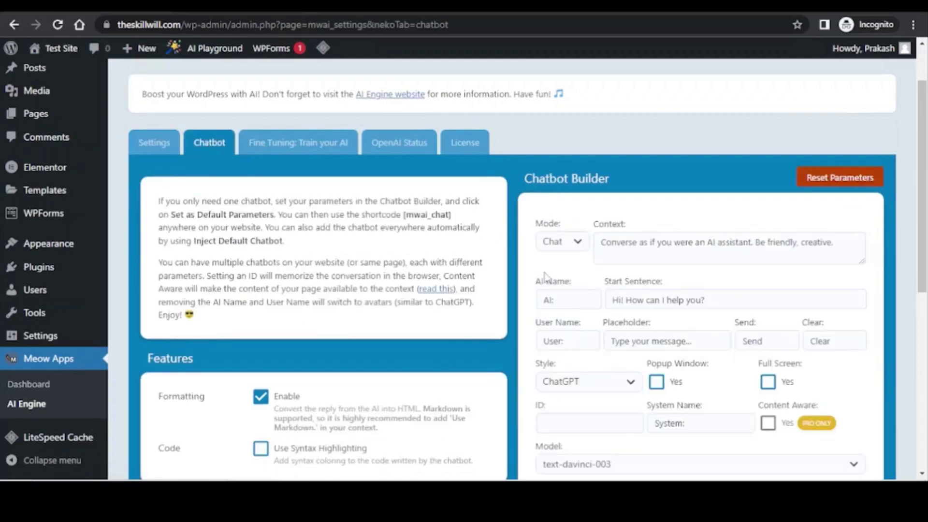
pyautogui.scroll(-1, 476, 273)
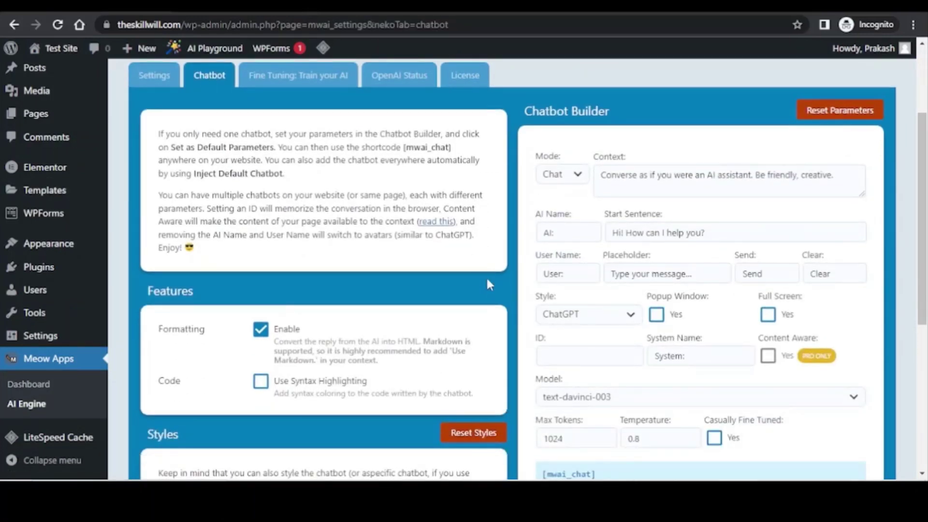
pyautogui.scroll(-1, 487, 281)
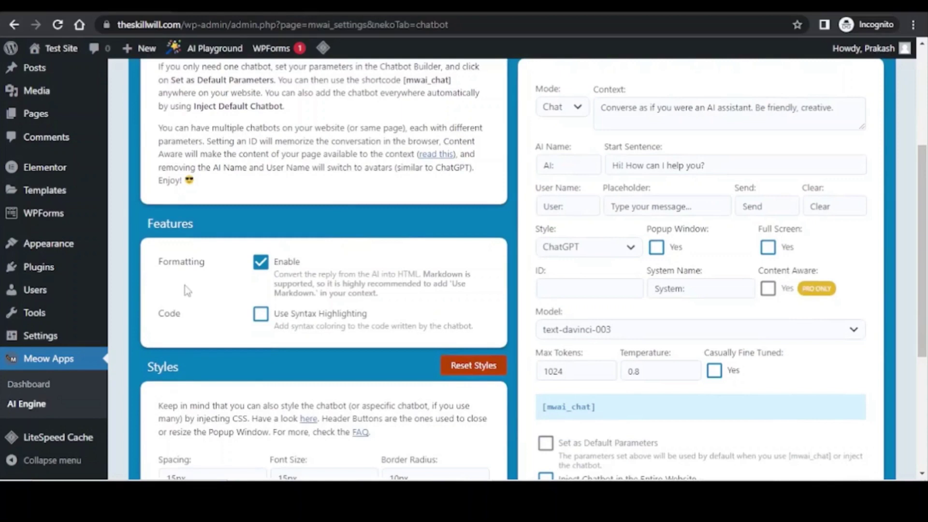
pyautogui.click(261, 315)
# Step: Choose the robot icon for the popup chatbot
pyautogui.scroll(-1, 438, 290)
pyautogui.scroll(-1, 408, 282)
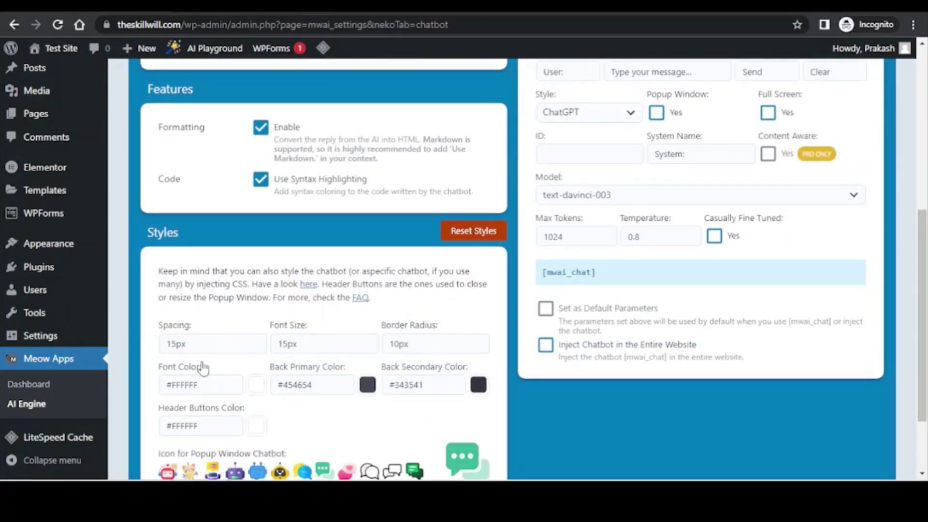
pyautogui.scroll(-2, 394, 290)
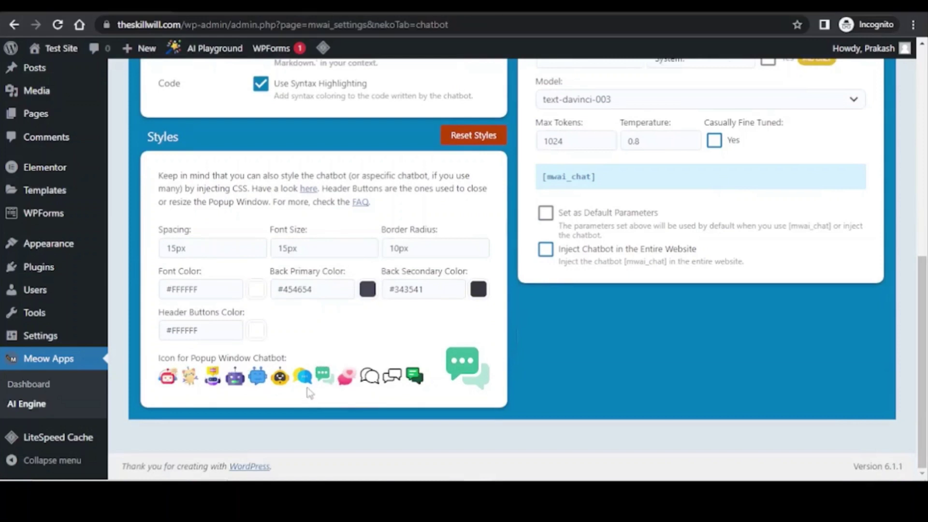
pyautogui.click(213, 377)
pyautogui.scroll(3, 667, 336)
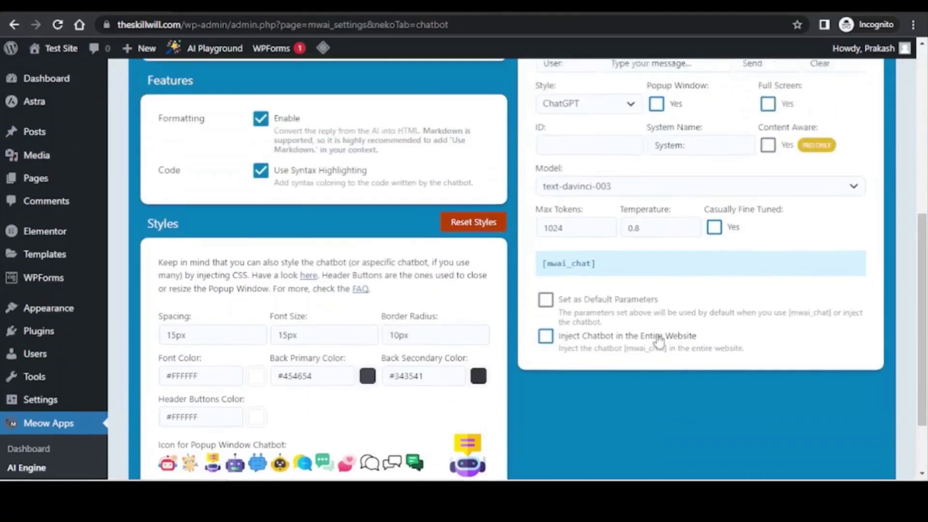
pyautogui.scroll(3, 680, 337)
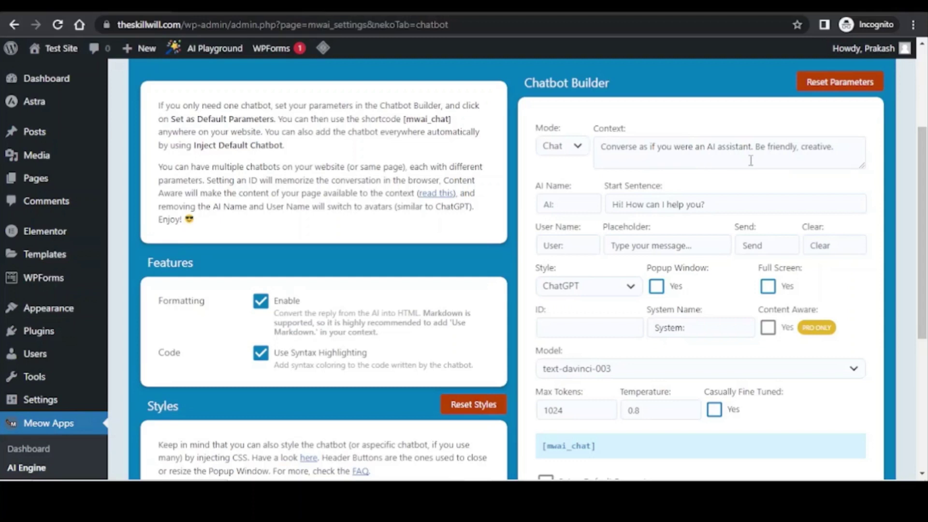
# Step: Replace 'Be friendly, creative.' in the chatbot context with 'happy and helpful'
pyautogui.moveTo(842, 147); pyautogui.dragTo(756, 147)
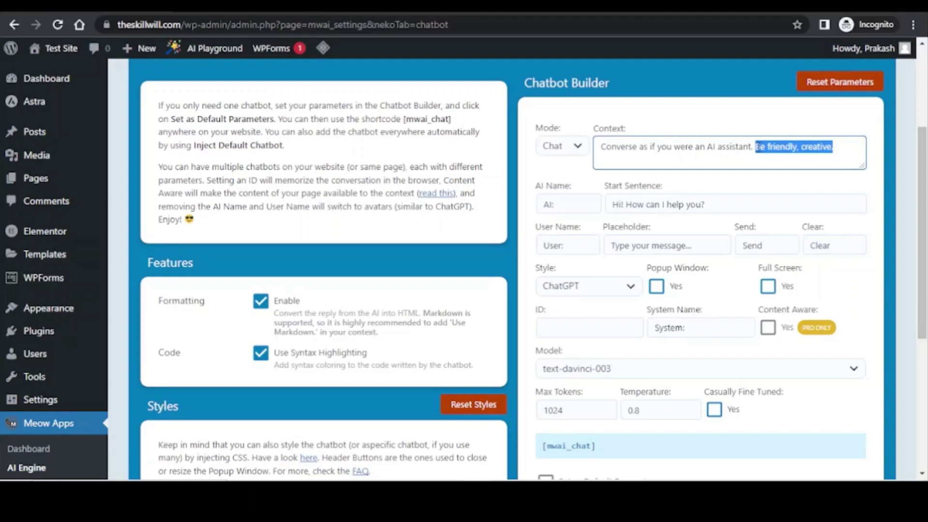
pyautogui.write('happy a')
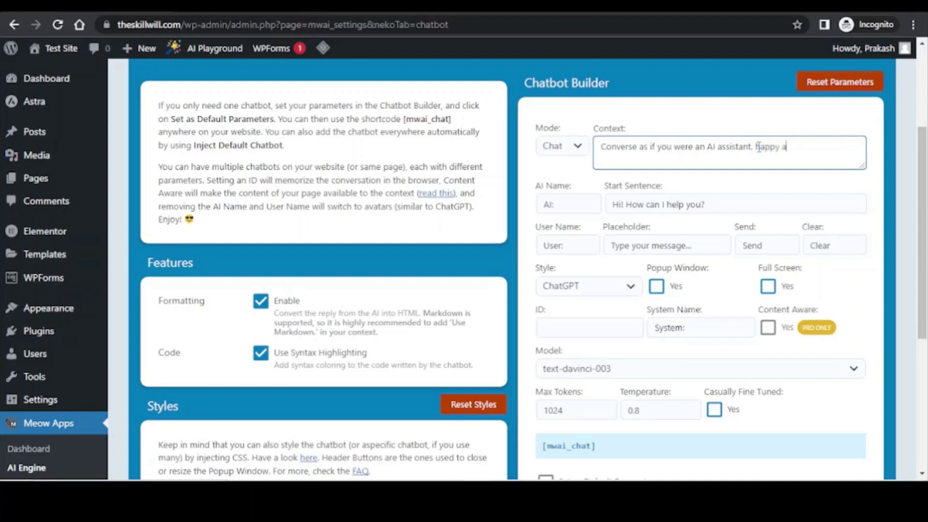
pyautogui.write('nd helpful')
pyautogui.click(658, 288)
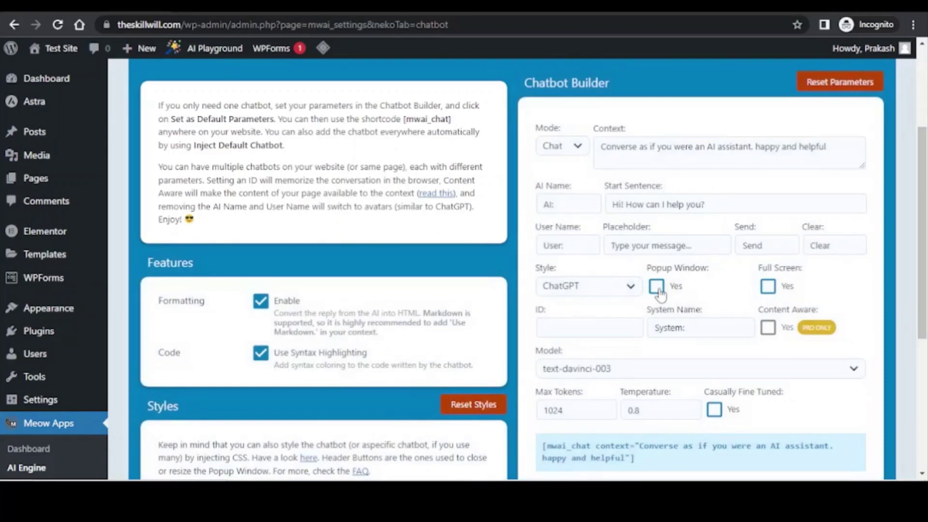
# Step: Enable Popup Window, set these chatbot parameters as default, and inject the chatbot site-wide
pyautogui.click(660, 292)
pyautogui.scroll(-4, 726, 290)
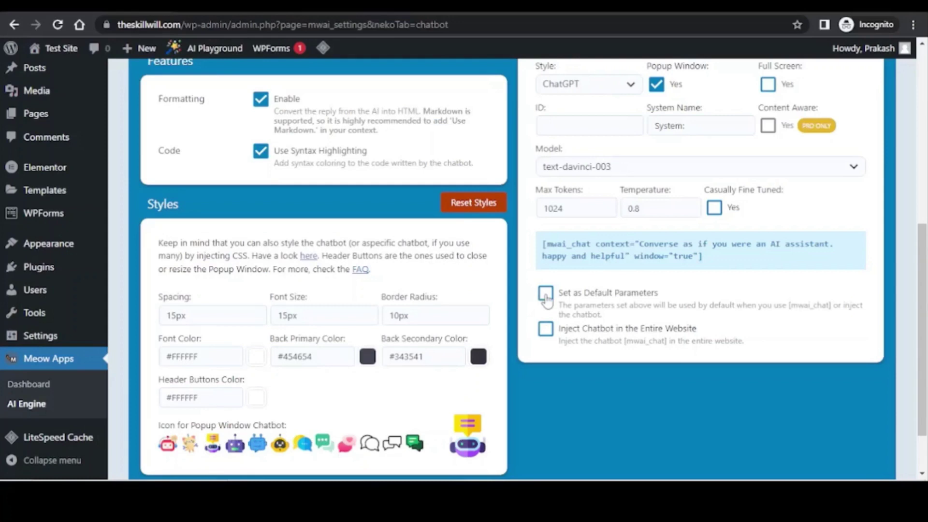
pyautogui.click(545, 294)
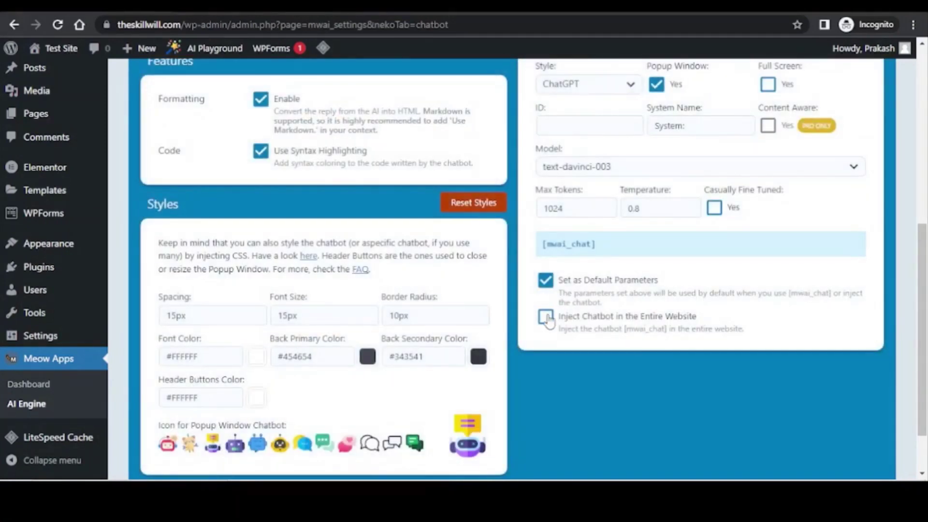
pyautogui.click(547, 318)
# Step: Open the live site in a new tab
pyautogui.moveTo(58, 49)
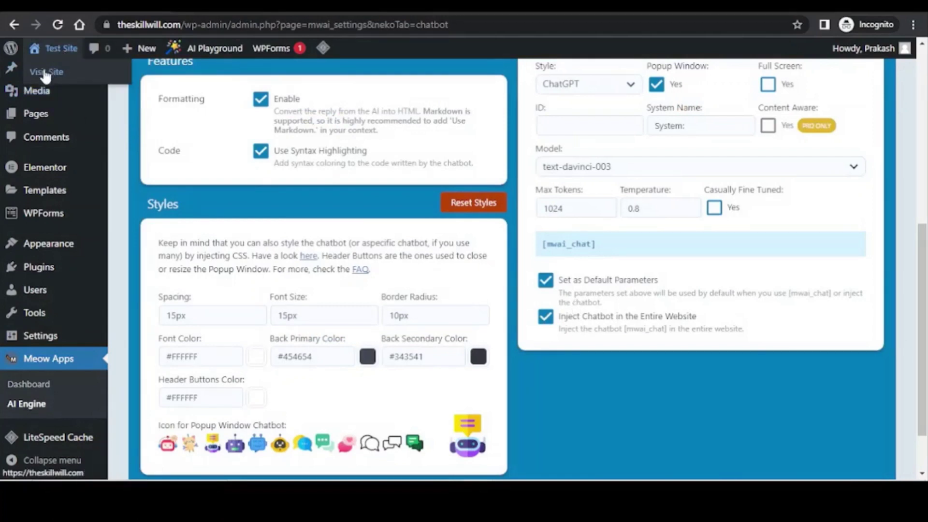
pyautogui.rightClick(45, 71)
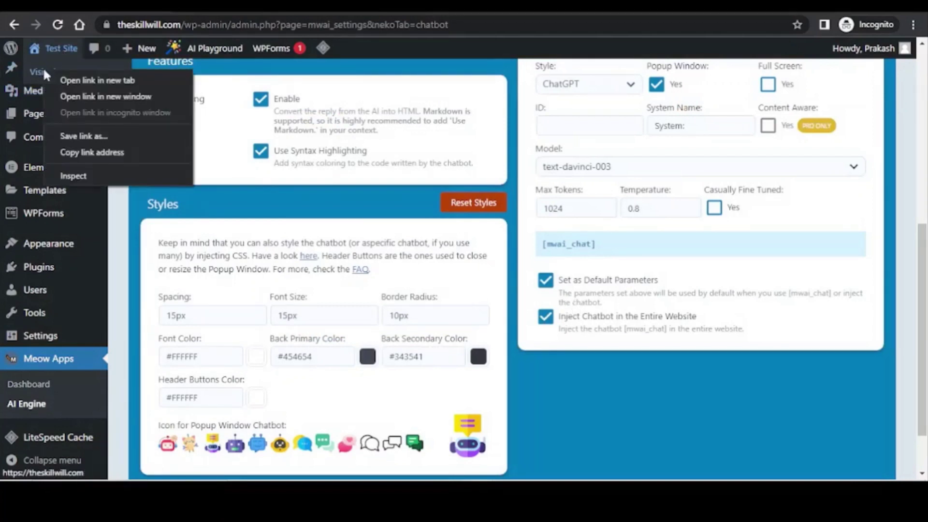
pyautogui.click(60, 75)
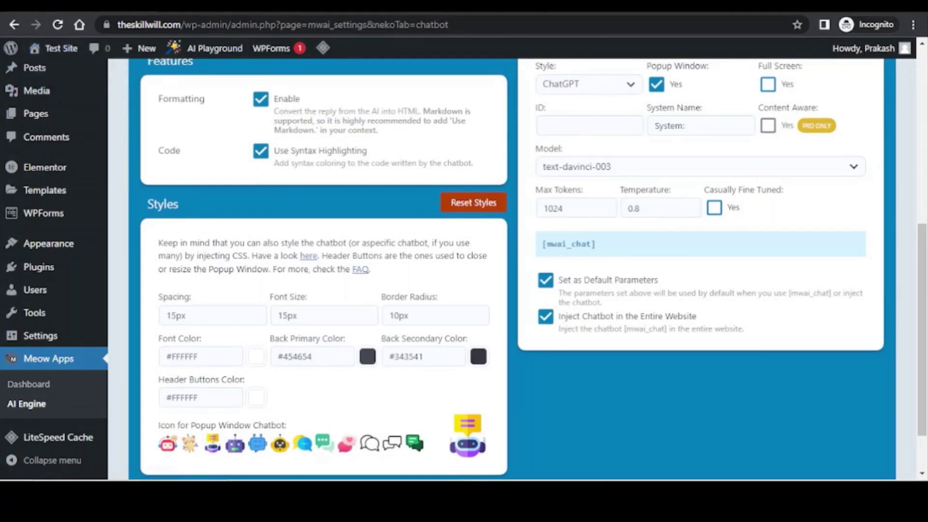
# Step: Go to Programs > Success Stories on the live site and open the chatbot window
pyautogui.scroll(-10, 839, 209)
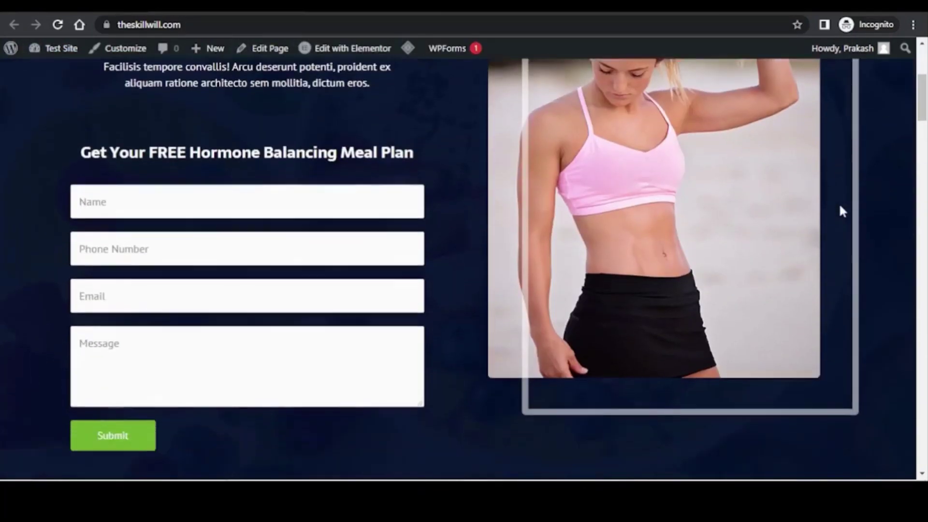
pyautogui.scroll(-8, 843, 211)
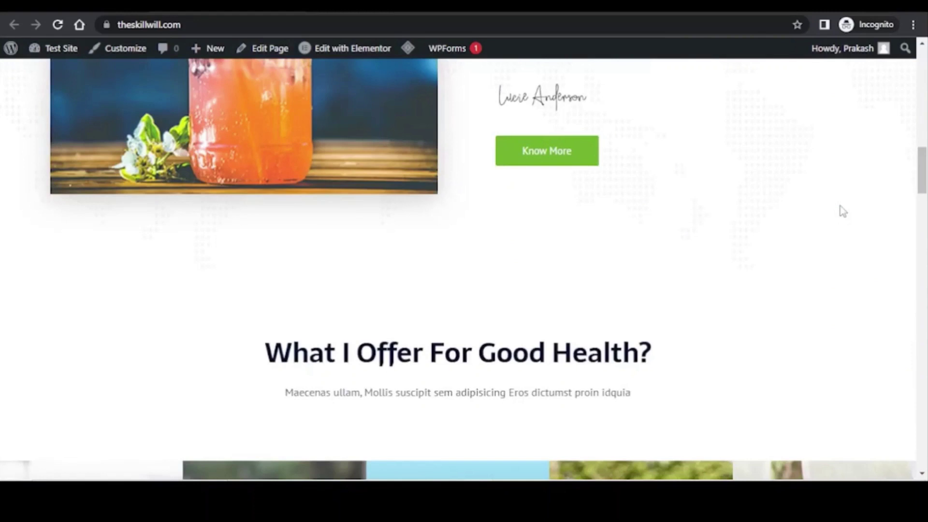
pyautogui.scroll(18, 841, 210)
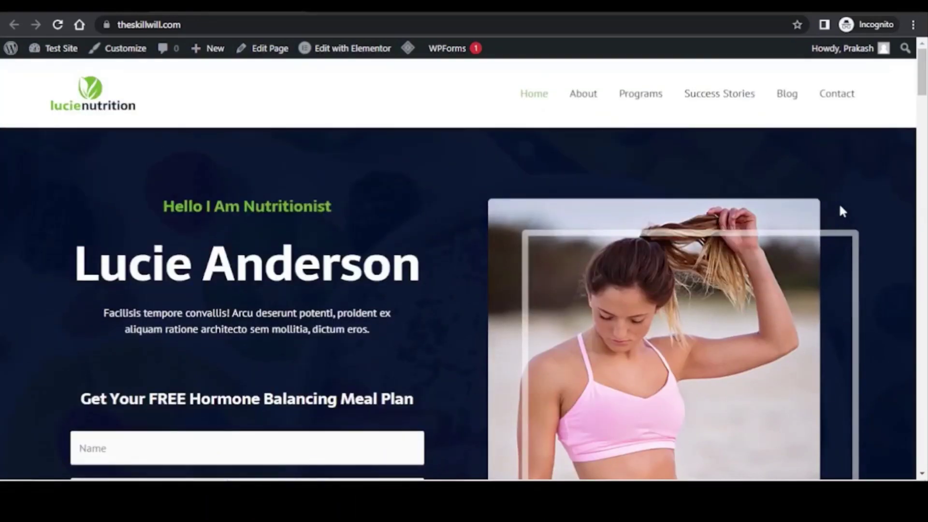
pyautogui.click(638, 95)
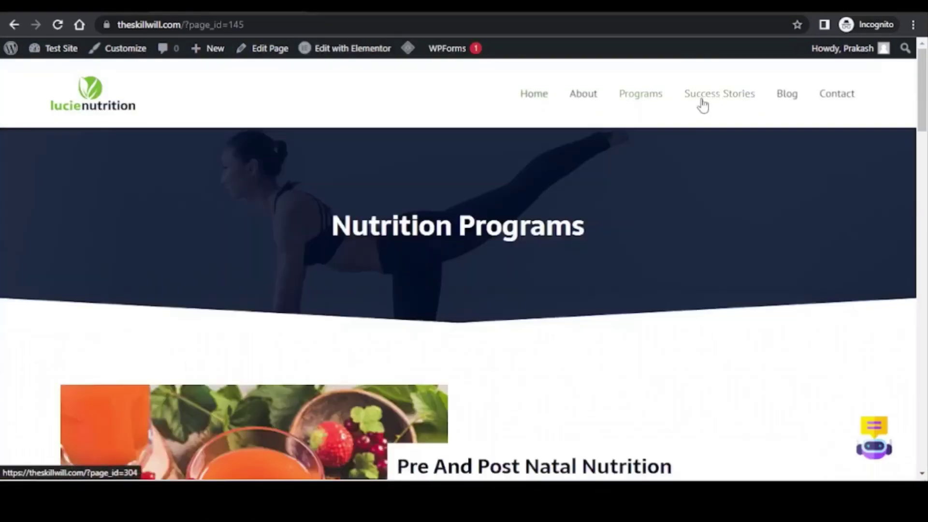
pyautogui.click(703, 104)
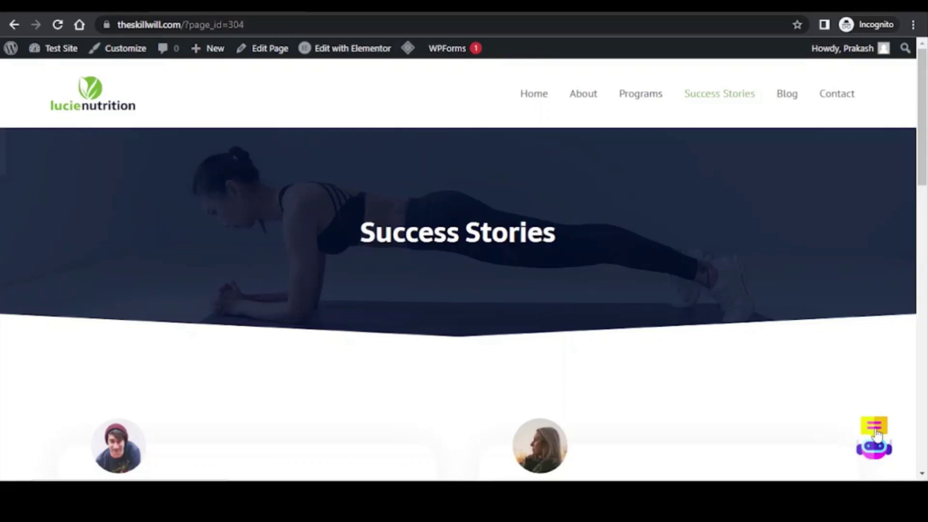
pyautogui.click(877, 434)
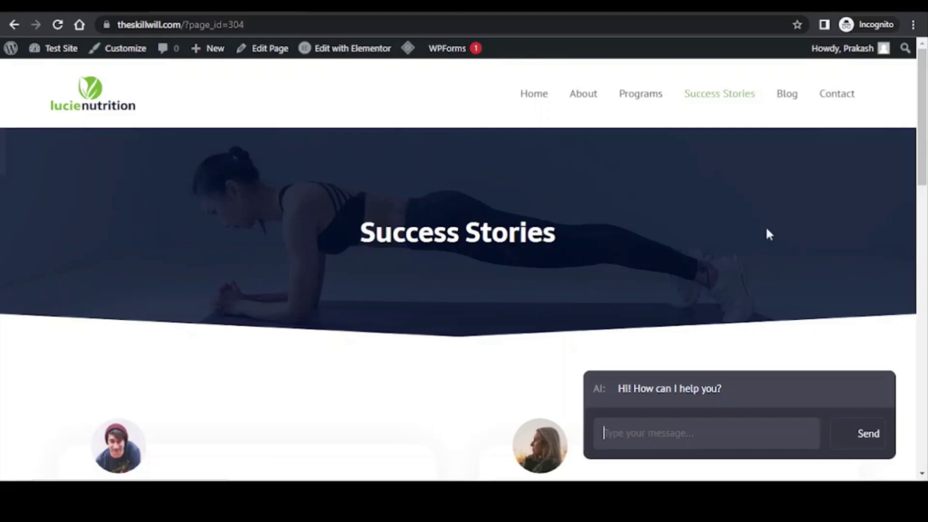
# Step: Open the AI Engine tutorial on Meow Apps and read its Shortcodes, ChatBot and Avatars sections
pyautogui.click(640, 12)
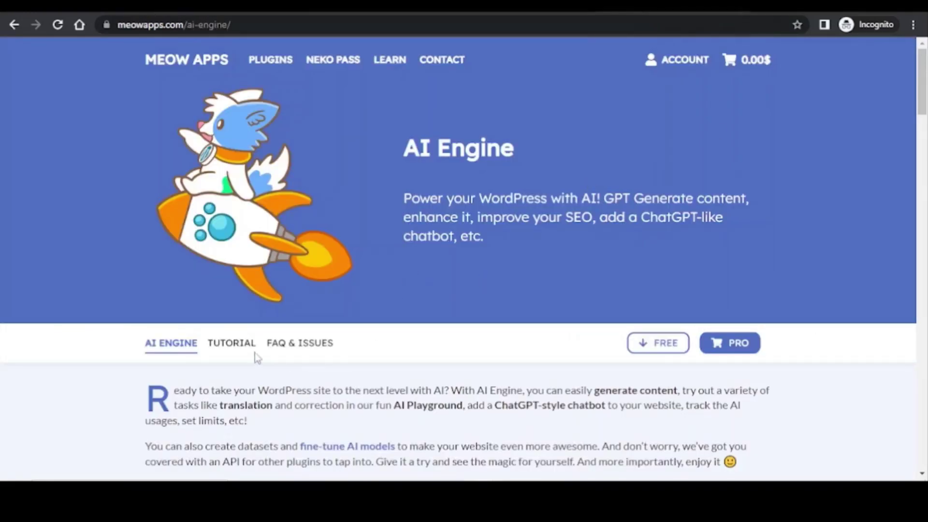
pyautogui.click(236, 347)
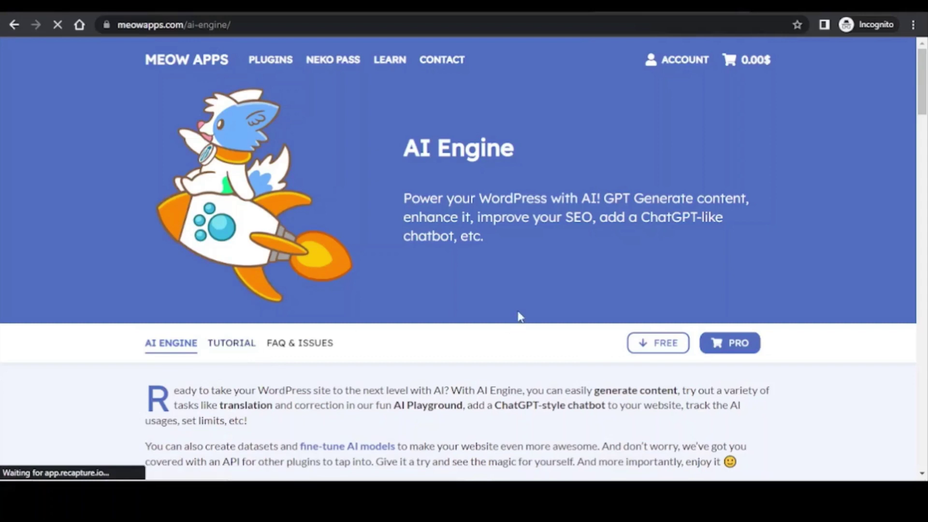
pyautogui.scroll(-5, 523, 302)
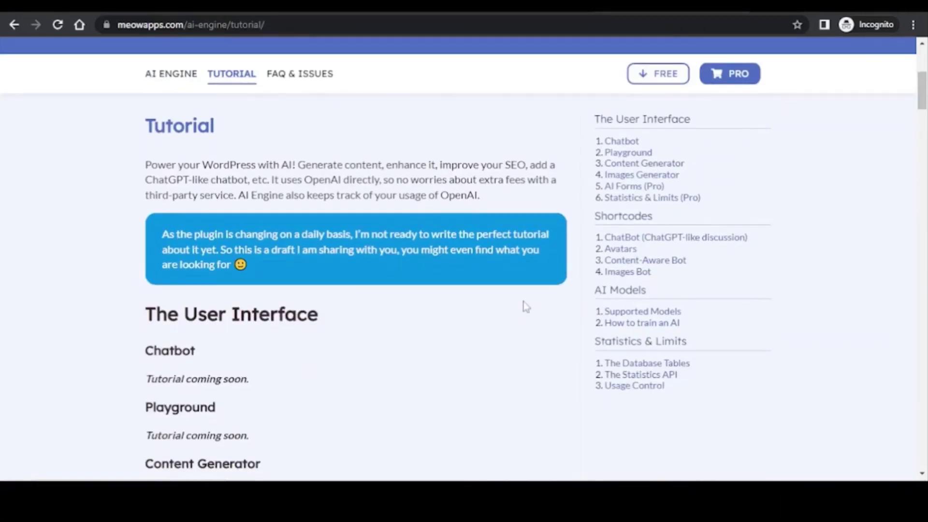
pyautogui.scroll(-14, 523, 302)
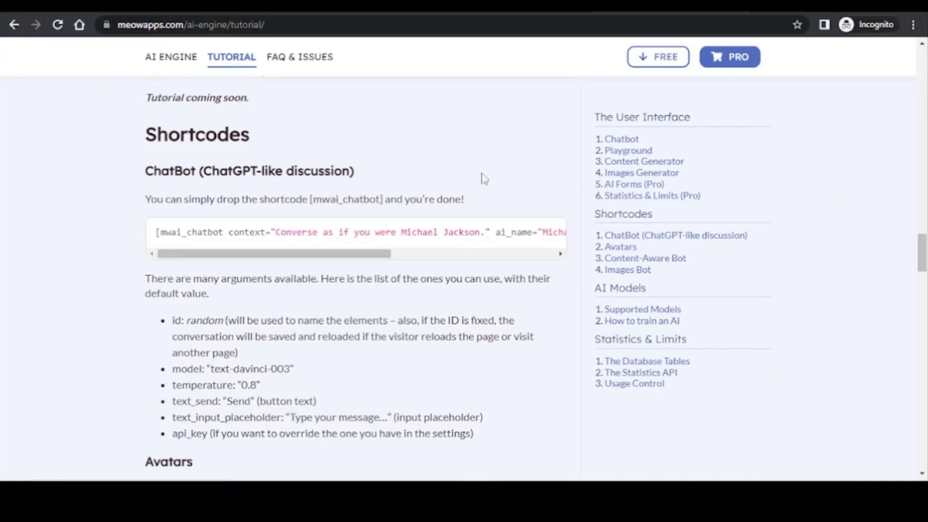
pyautogui.scroll(-7, 484, 179)
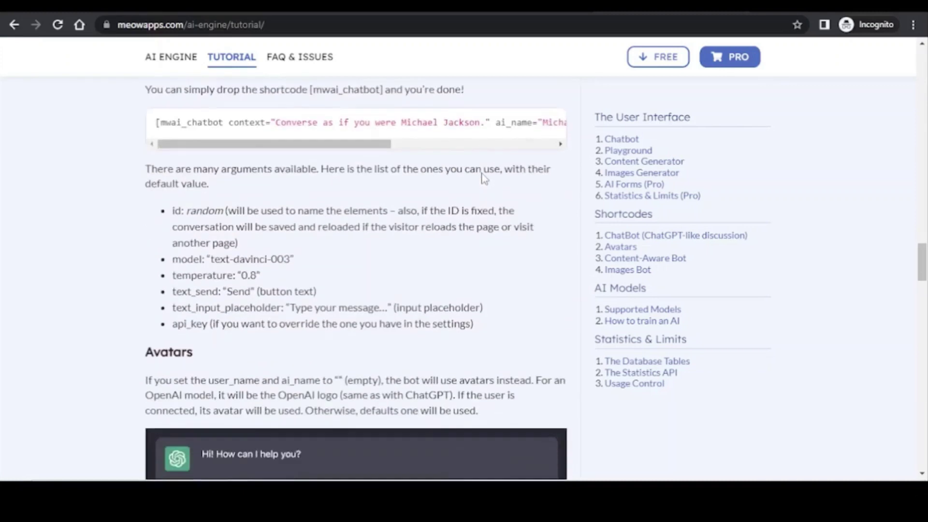
pyautogui.scroll(-4, 483, 174)
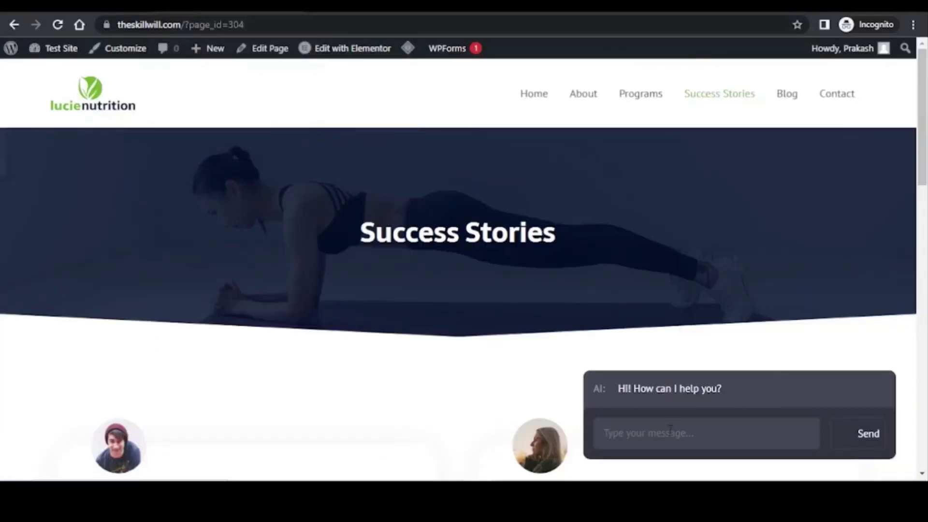
# Step: Ask the site chatbot 'how is the weather in Mumbai'
pyautogui.click(670, 429)
pyautogui.write('how is the weather in Mumbai')
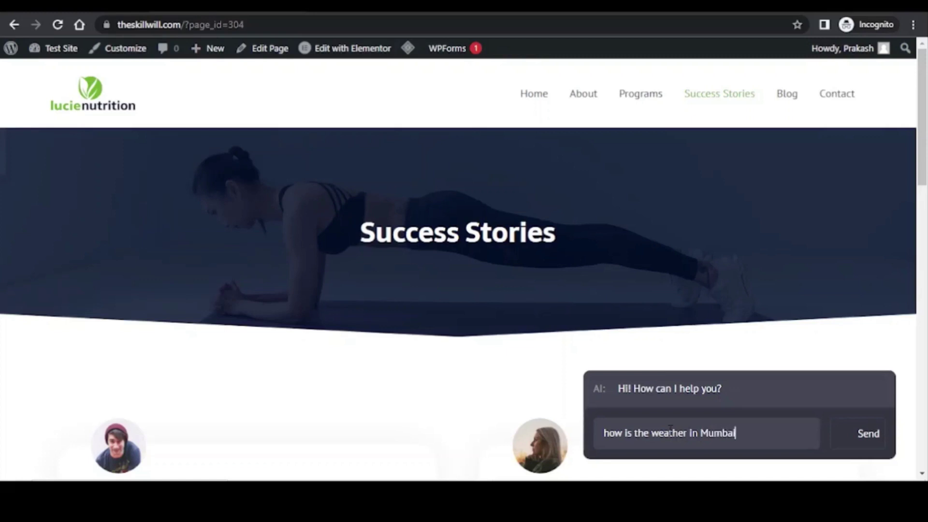
pyautogui.press('Return')
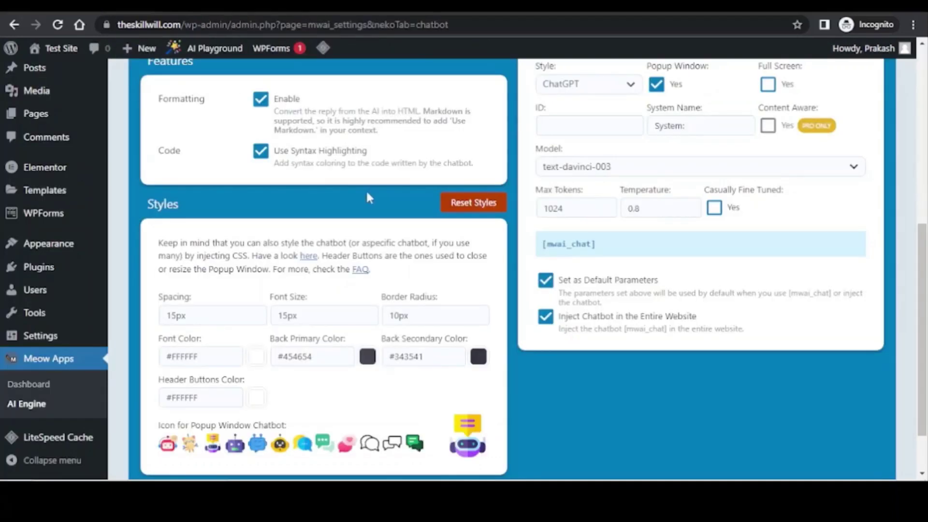
# Step: View the Fine Tuning tab's empty models and datasets, then go back to the tutorial page
pyautogui.scroll(8, 368, 198)
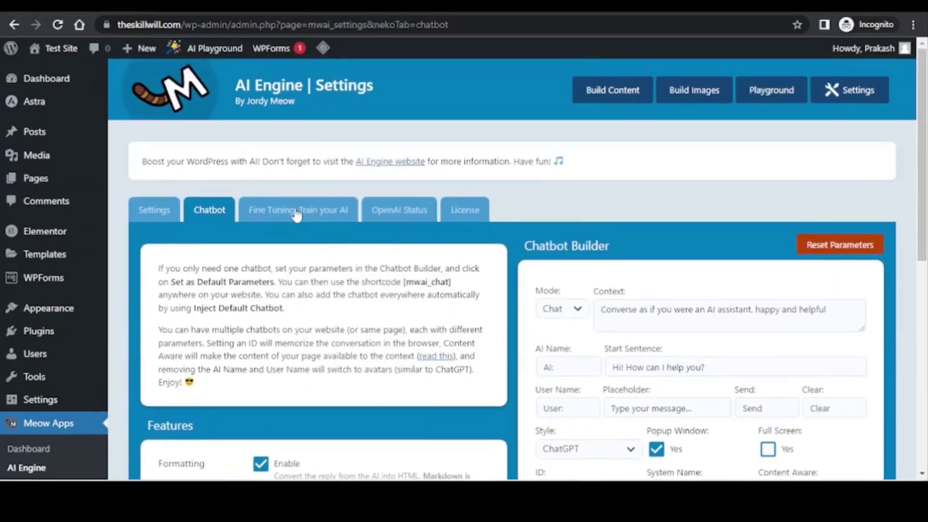
pyautogui.click(297, 215)
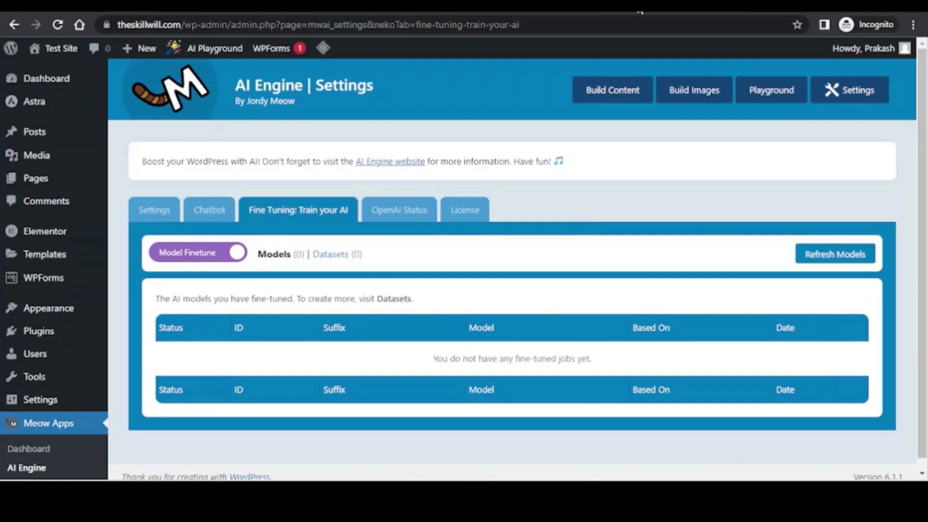
pyautogui.click(640, 9)
pyautogui.scroll(-5, 358, 225)
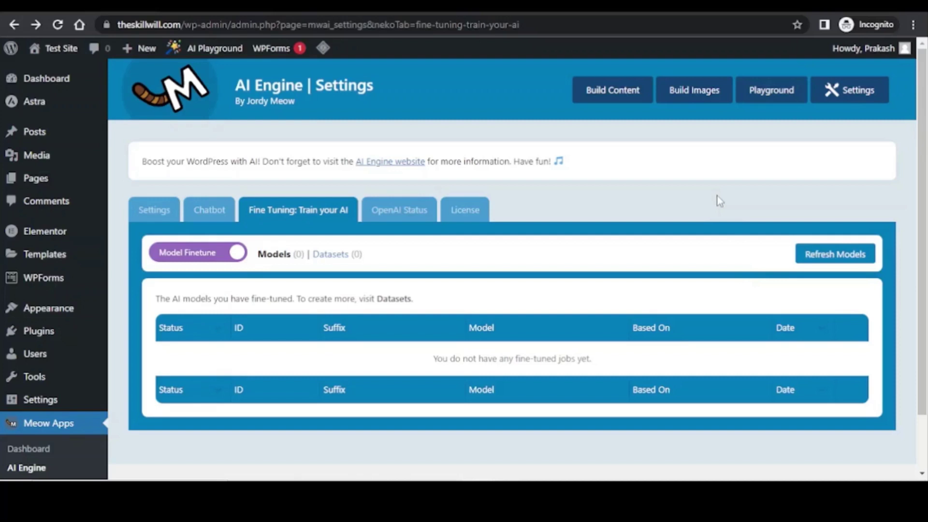
# Step: Open the AI Playground with text-davinci-003, temperature 0.8 and 2048 max tokens
pyautogui.click(763, 98)
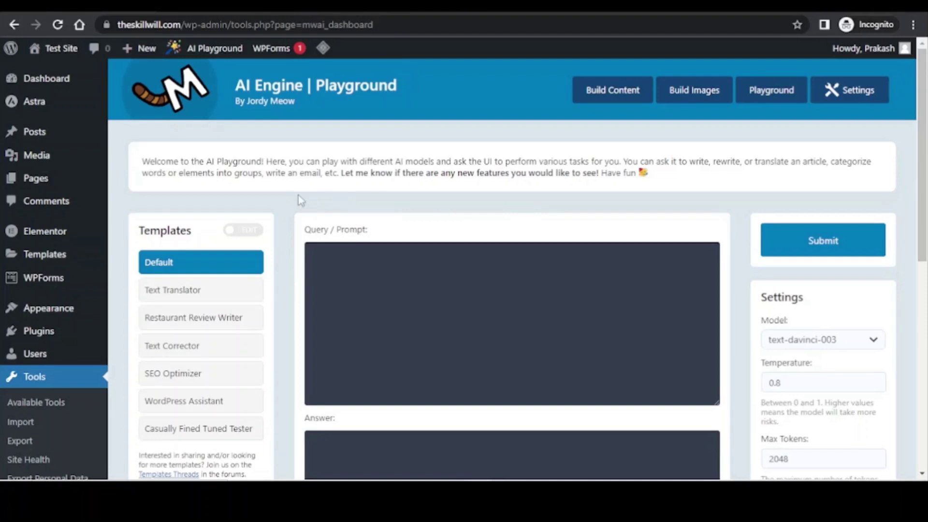
pyautogui.scroll(-2, 272, 208)
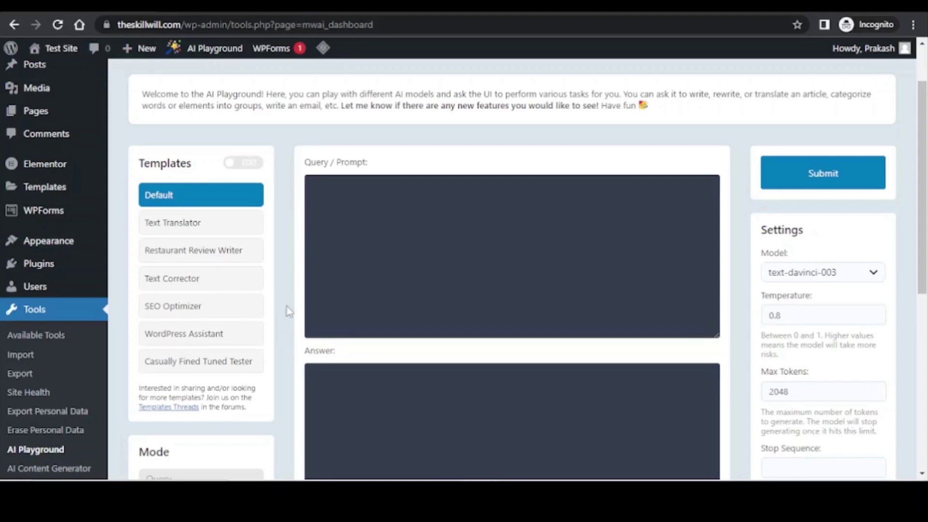
# Step: With the WordPress Assistant template, ask 'how to increase the max upload file size in wordpress'
pyautogui.click(201, 340)
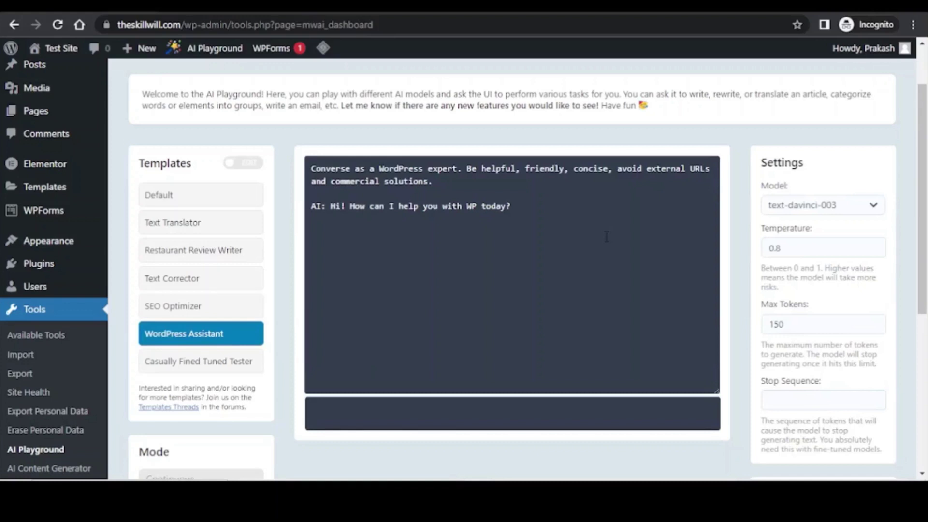
pyautogui.scroll(-2, 503, 333)
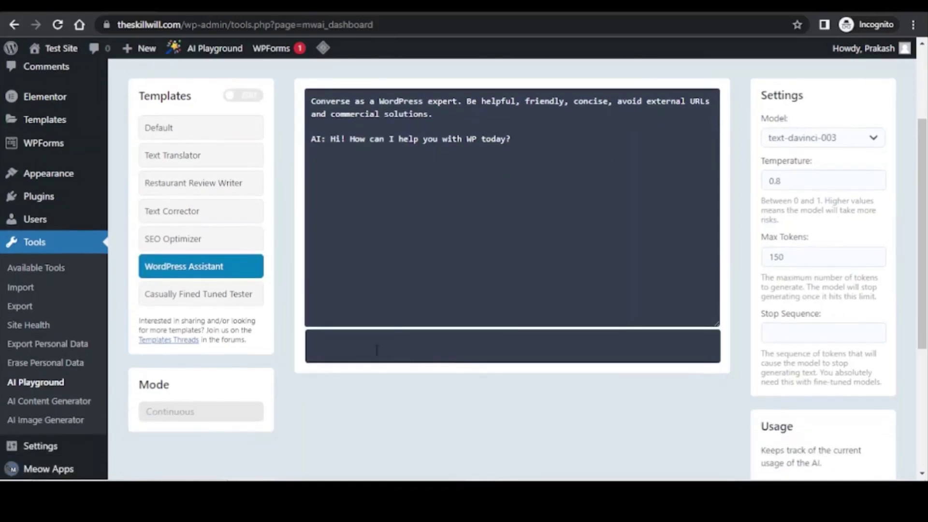
pyautogui.click(430, 345)
pyautogui.write('how')
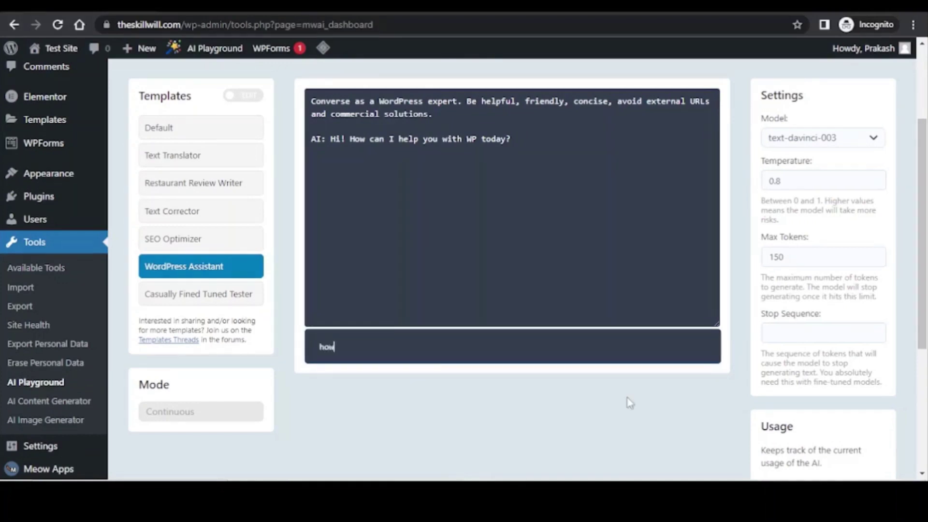
pyautogui.write(' to increase the max')
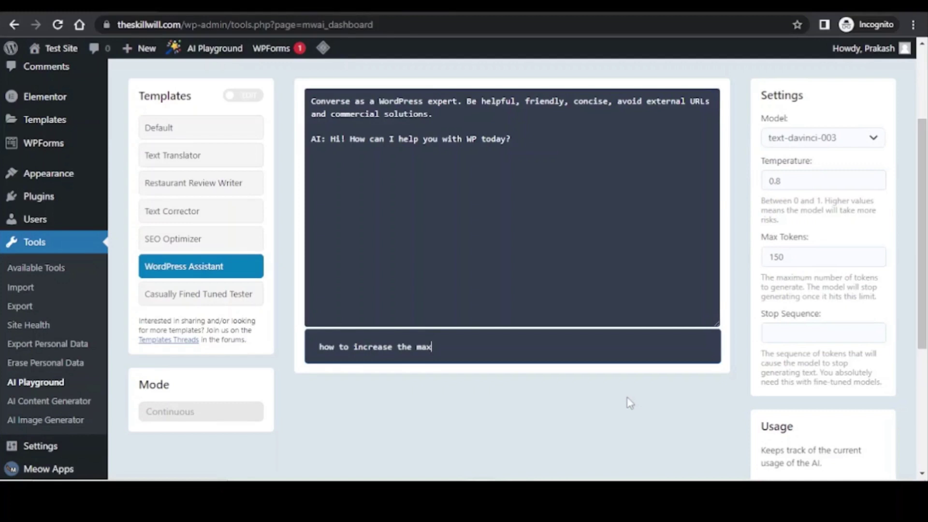
pyautogui.write(' upload file size ')
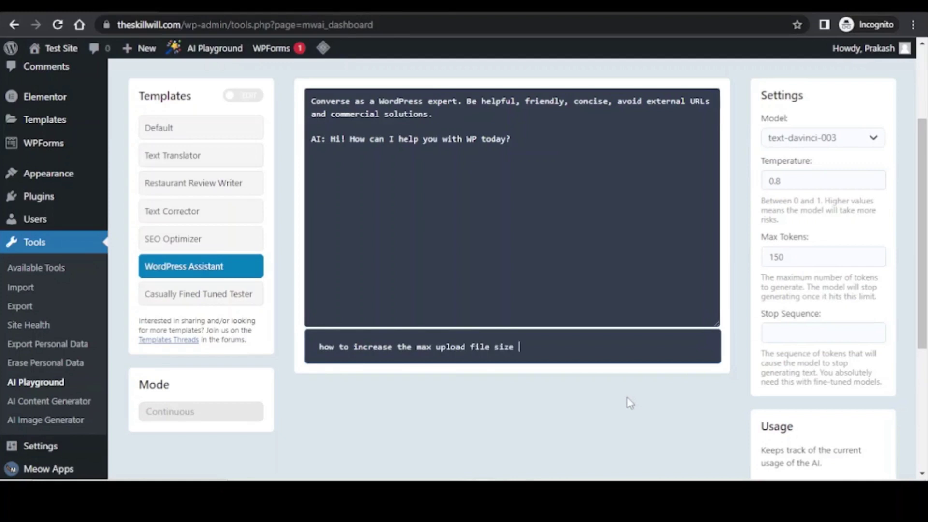
pyautogui.write('in wordpress')
pyautogui.press('Return')
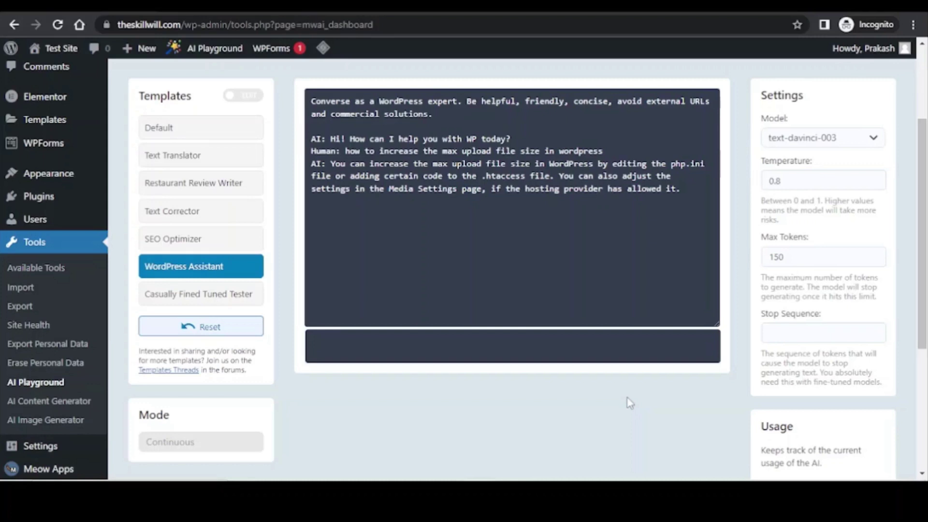
# Step: Ask the WordPress Assistant 'is there any plugin to do this?' about raising the upload size
pyautogui.click(420, 345)
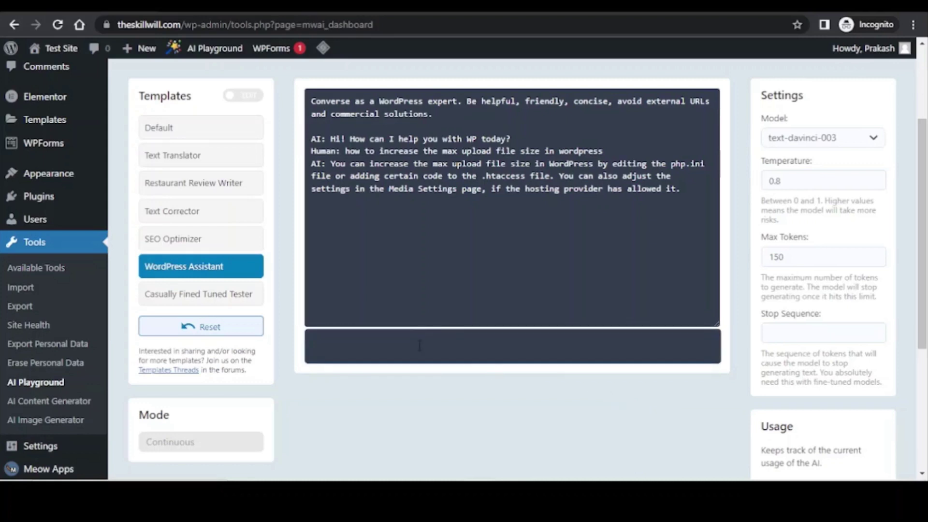
pyautogui.write('is there any plugin to do ')
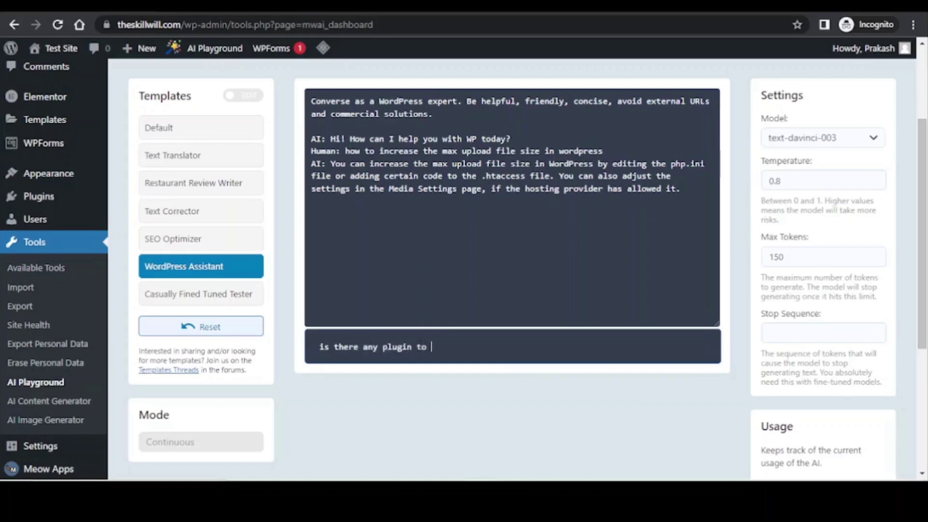
pyautogui.write('this?')
pyautogui.press('Return')
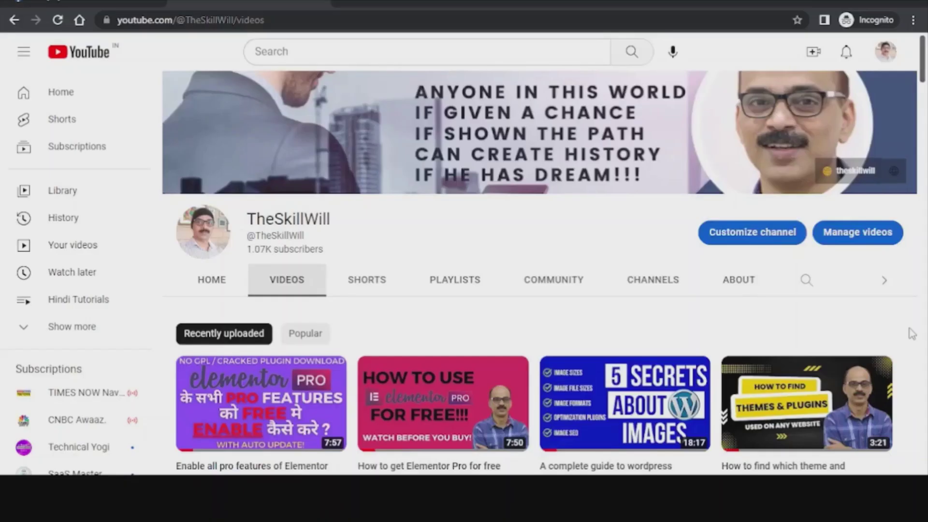
# Step: Scroll down through TheSkillWill channel's Videos grid to view older uploads
pyautogui.scroll(-5, 909, 333)
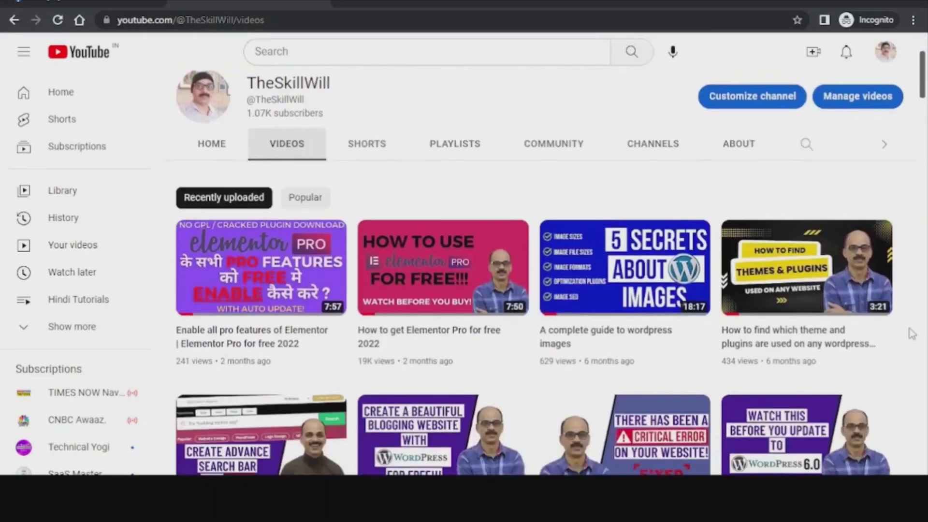
pyautogui.scroll(-10, 912, 333)
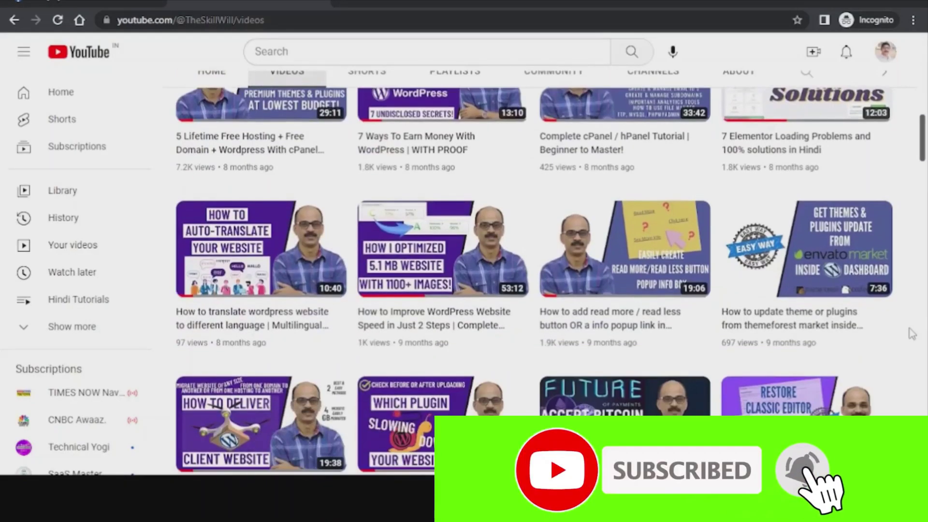
pyautogui.scroll(-9, 912, 333)
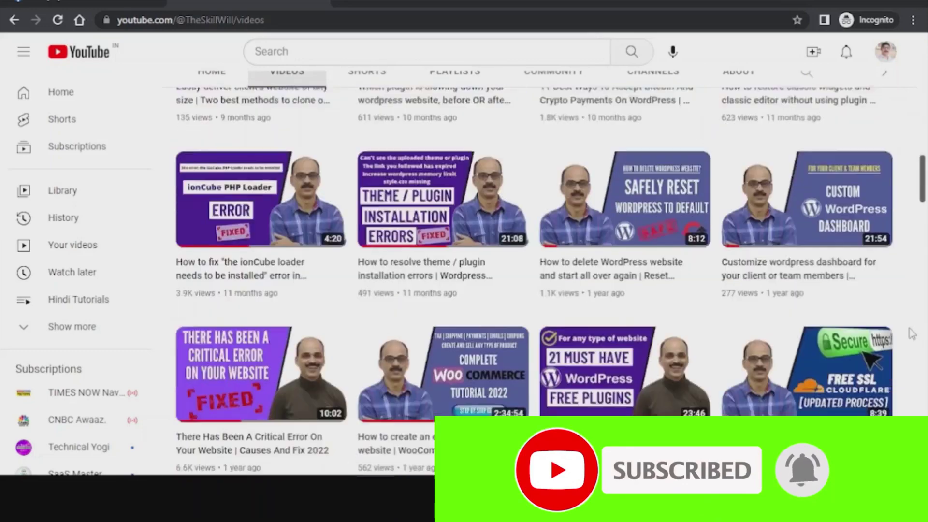
pyautogui.scroll(-9, 912, 334)
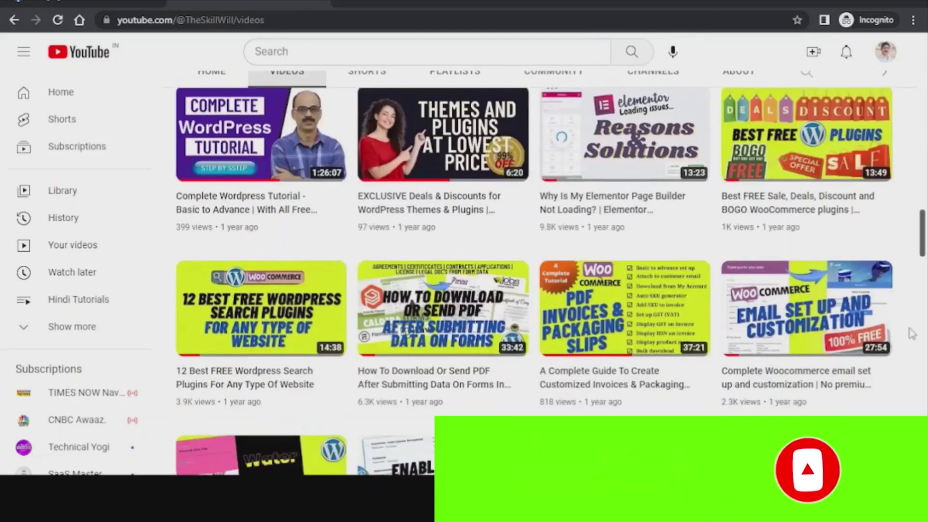
pyautogui.scroll(-12, 911, 334)
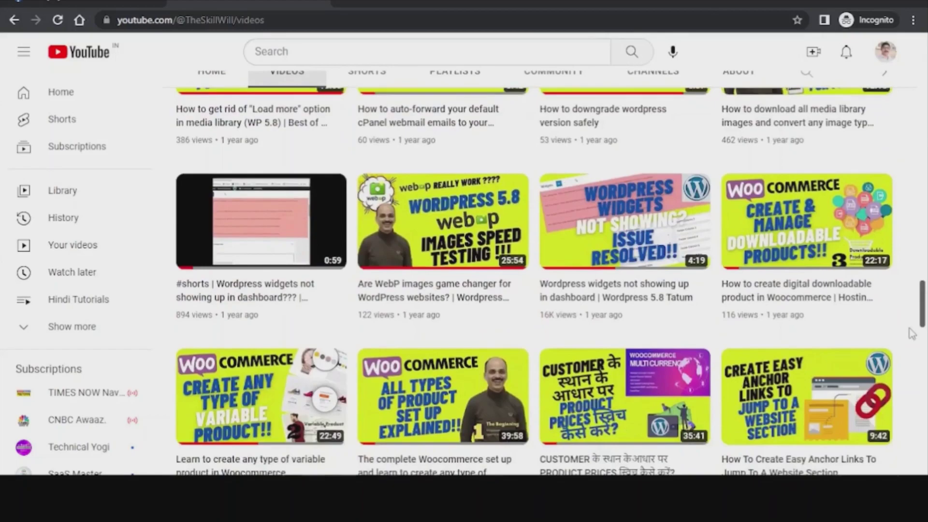
pyautogui.scroll(-14, 912, 334)
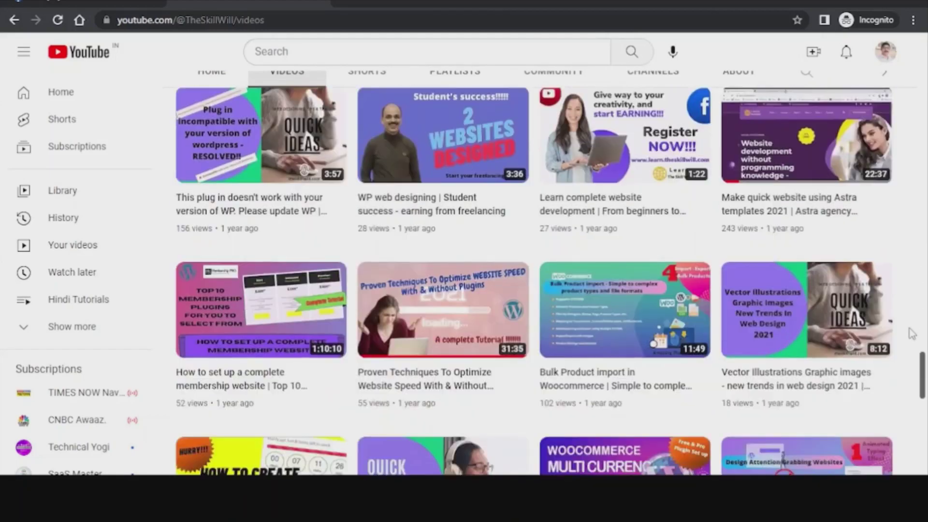